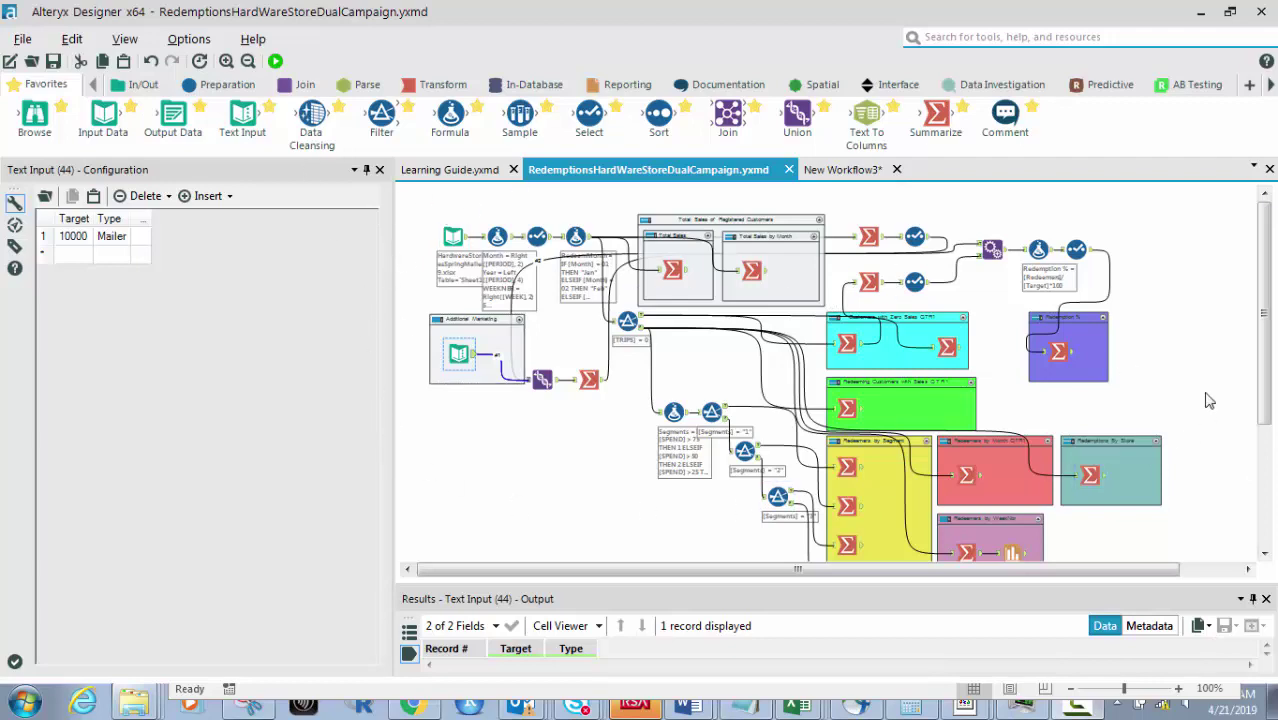
Review the hardware store sales source data in the Input Data tool's preview, including the TRIPS column
mouse_move(1264, 292)
mouse_down()
mouse_move(1262, 333)
mouse_move(1259, 280)
mouse_up()
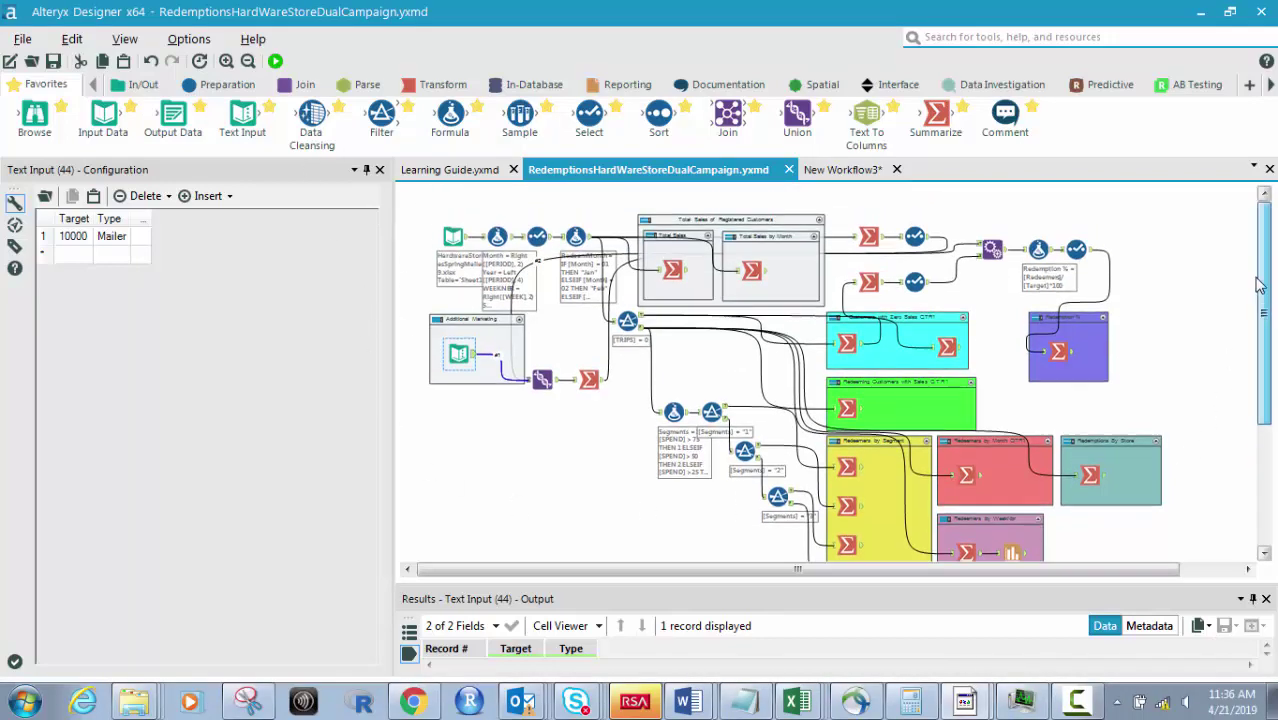
click(450, 236)
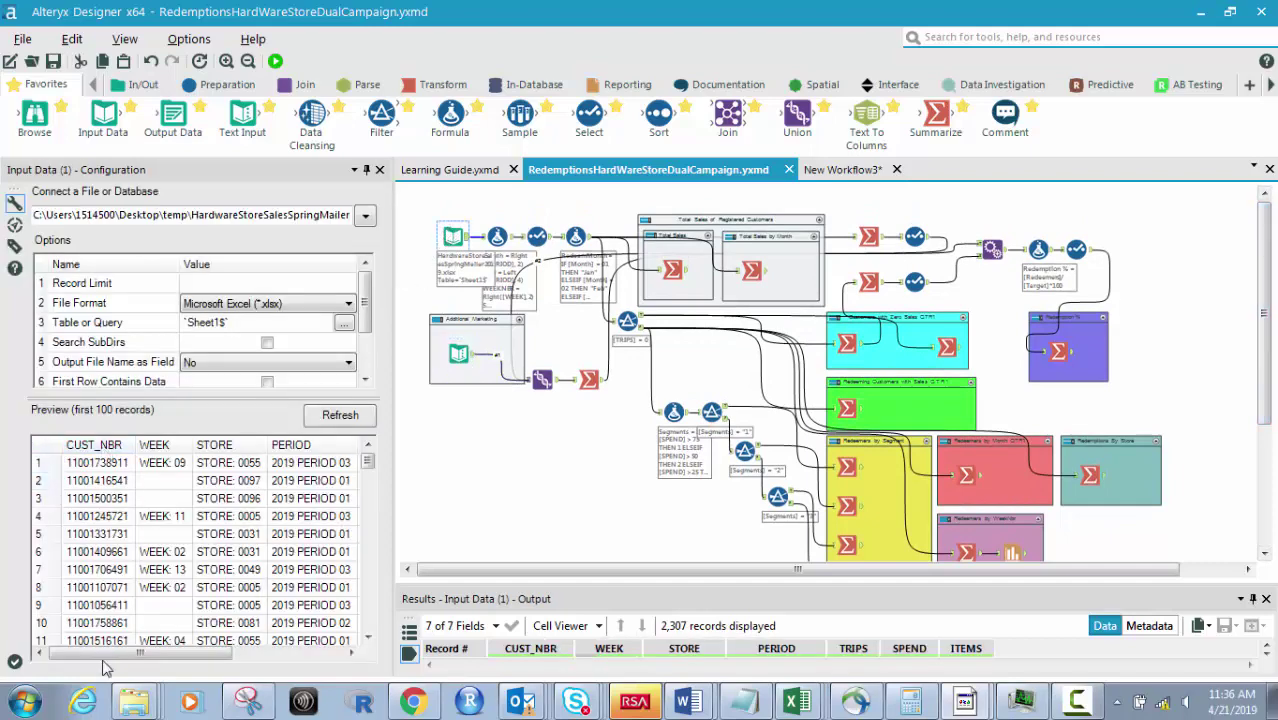
drag(105, 656, 79, 666)
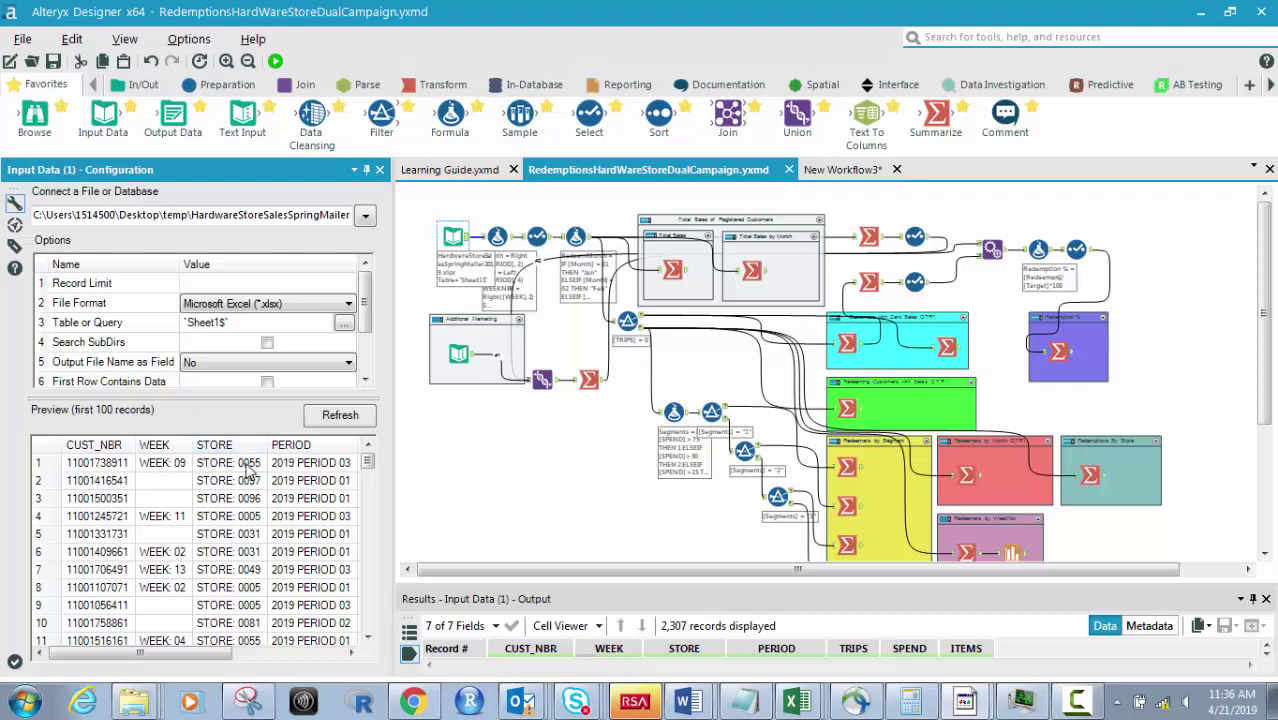
drag(199, 660, 235, 660)
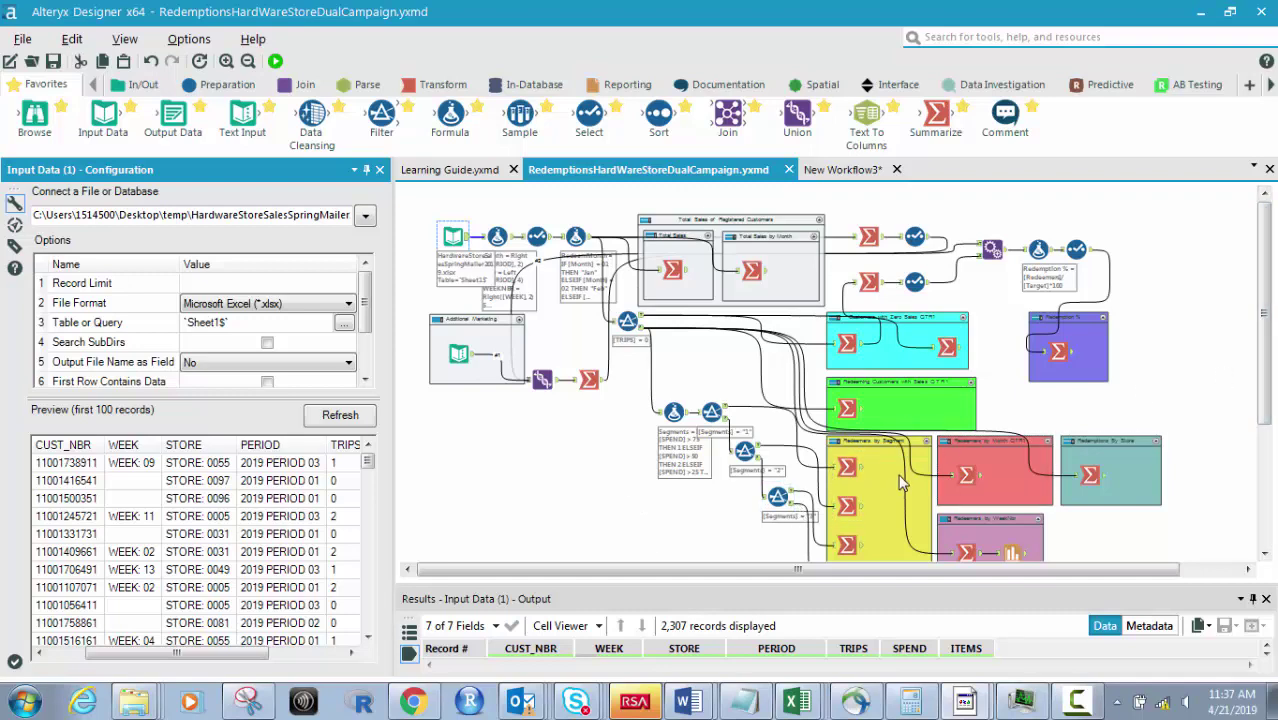
Look over the campaign workflow's coloured output containers for zero-sales customers, redeemers by segment, month and week, and redemptions by store
drag(1271, 262, 1271, 314)
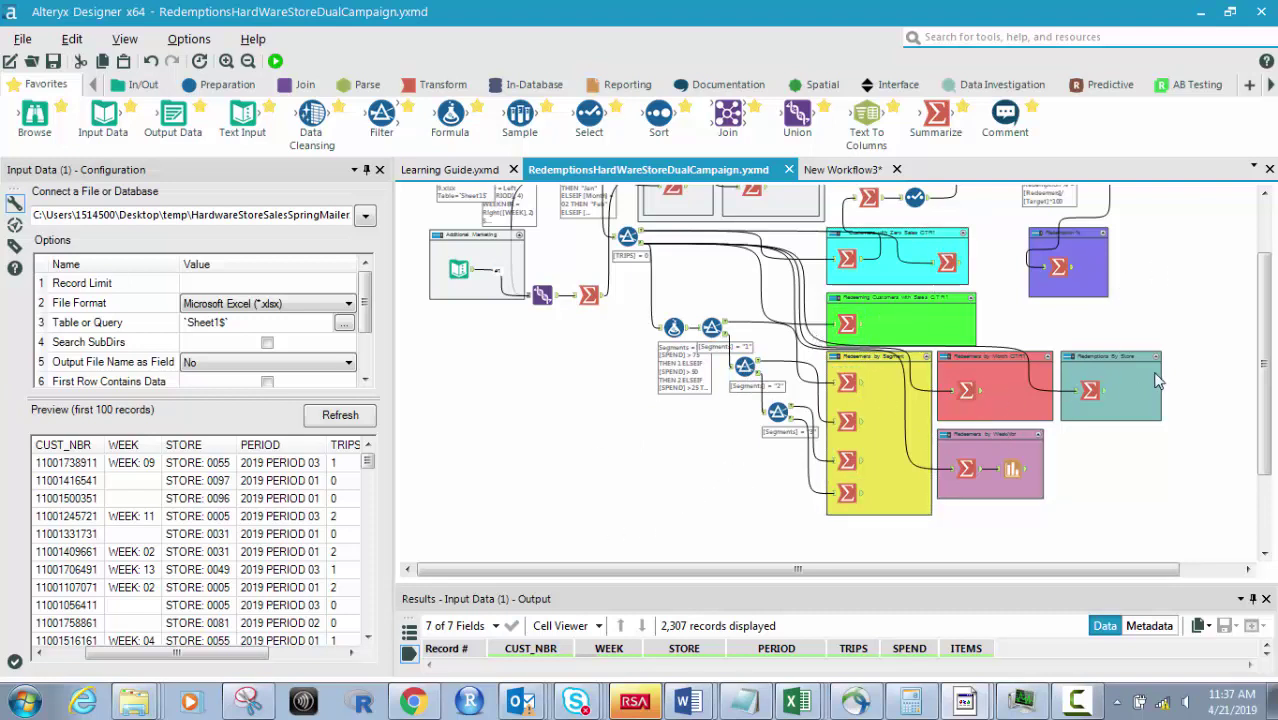
click(226, 61)
click(226, 61)
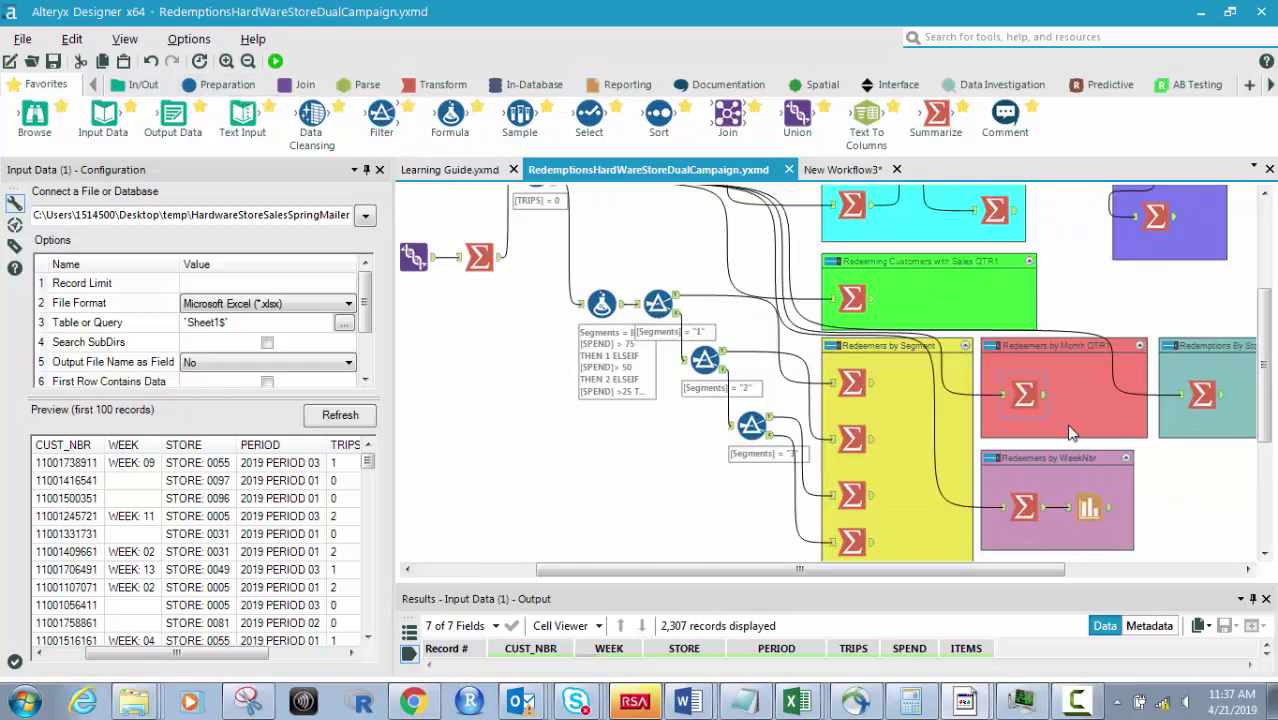
click(1058, 558)
drag(1028, 569, 1087, 570)
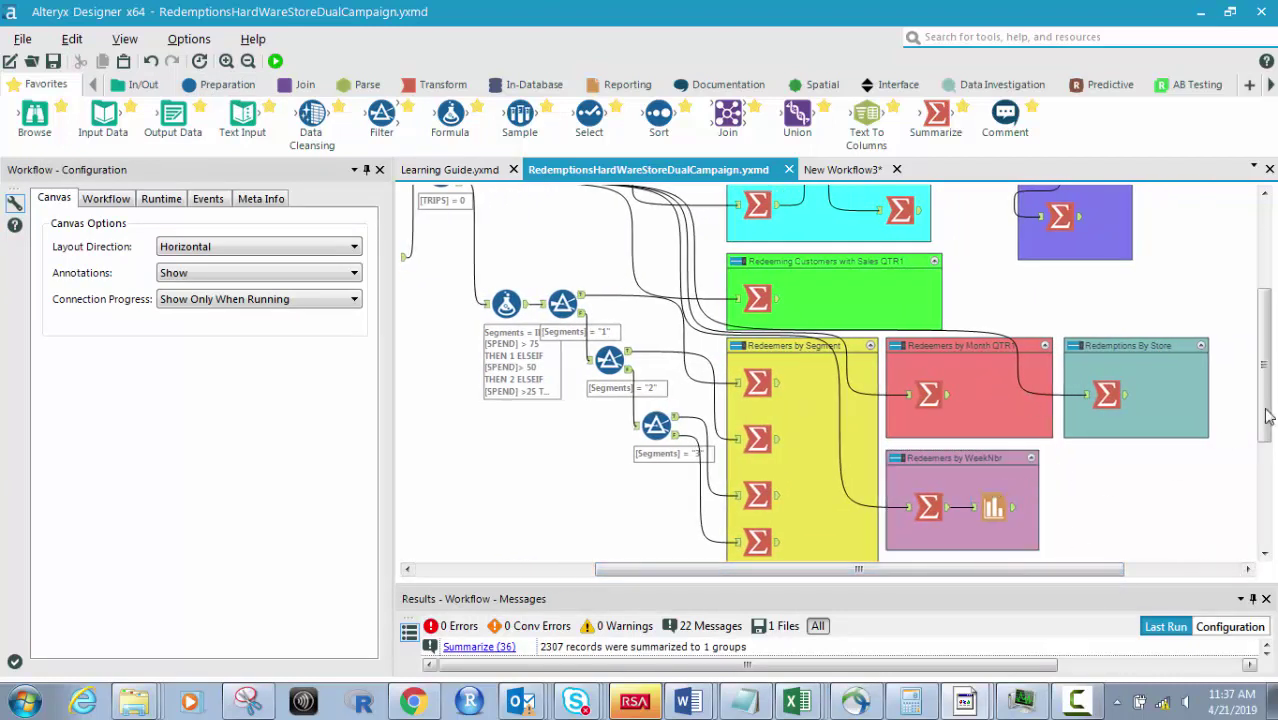
drag(1268, 415, 1253, 323)
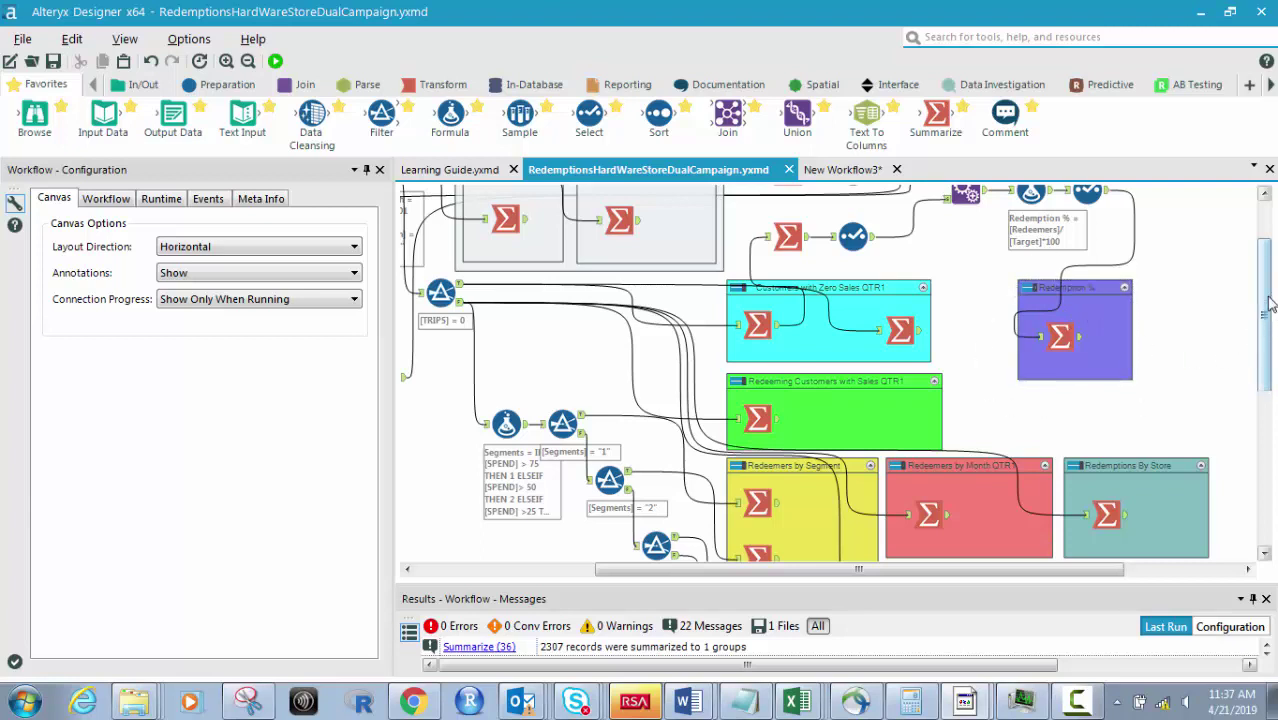
Inspect the workflow's two data sources: the sales Input Data tool and the Text Input tool in the Additional Marketing container
scroll(1270, 302, up, 2)
drag(794, 573, 616, 573)
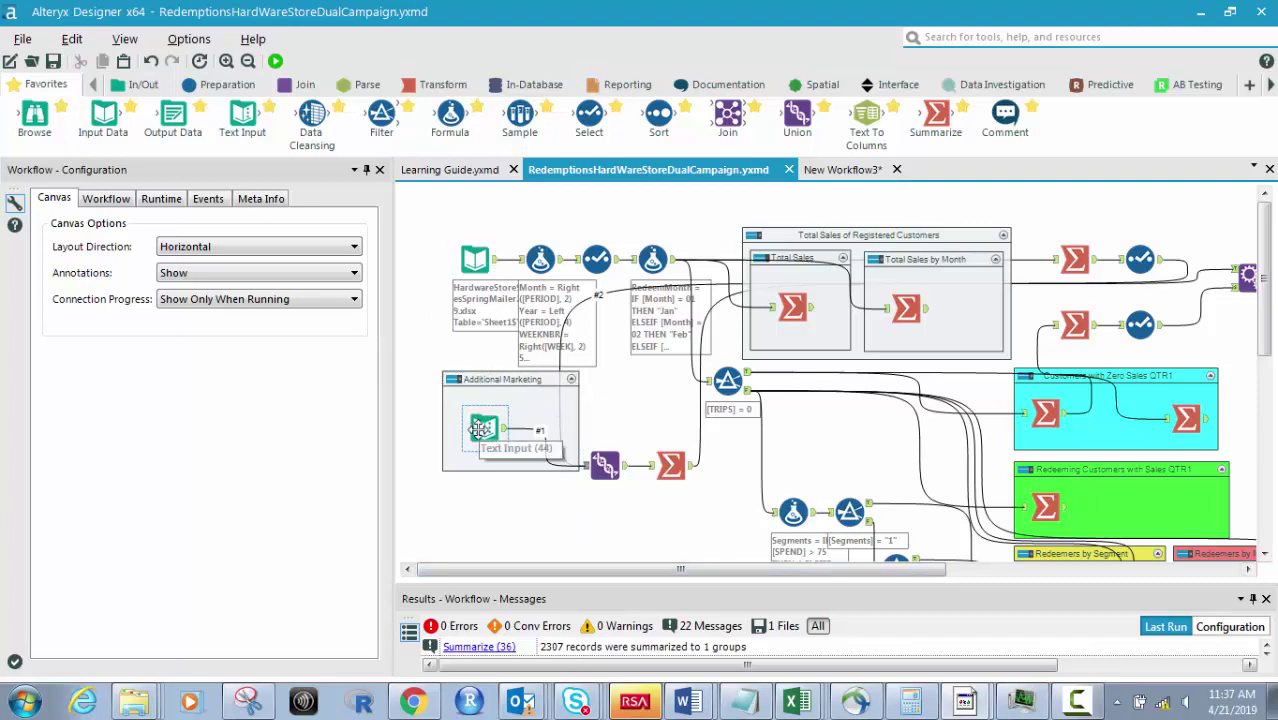
click(476, 259)
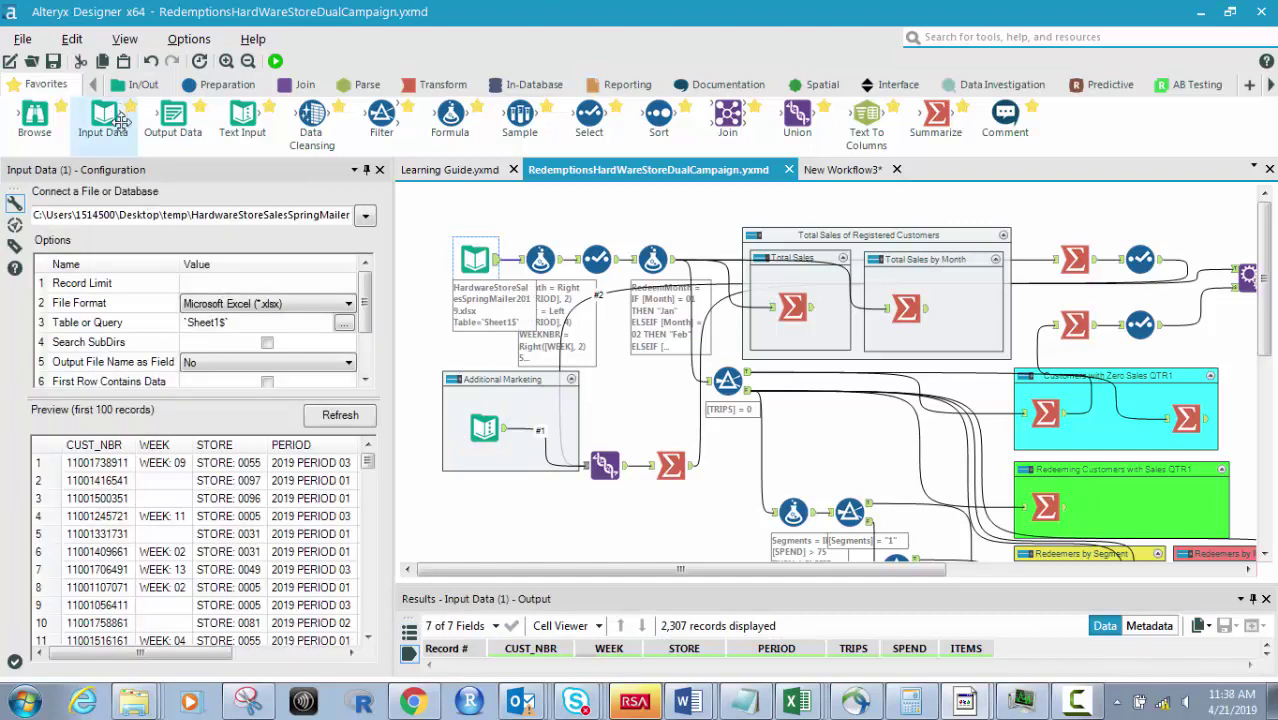
click(484, 426)
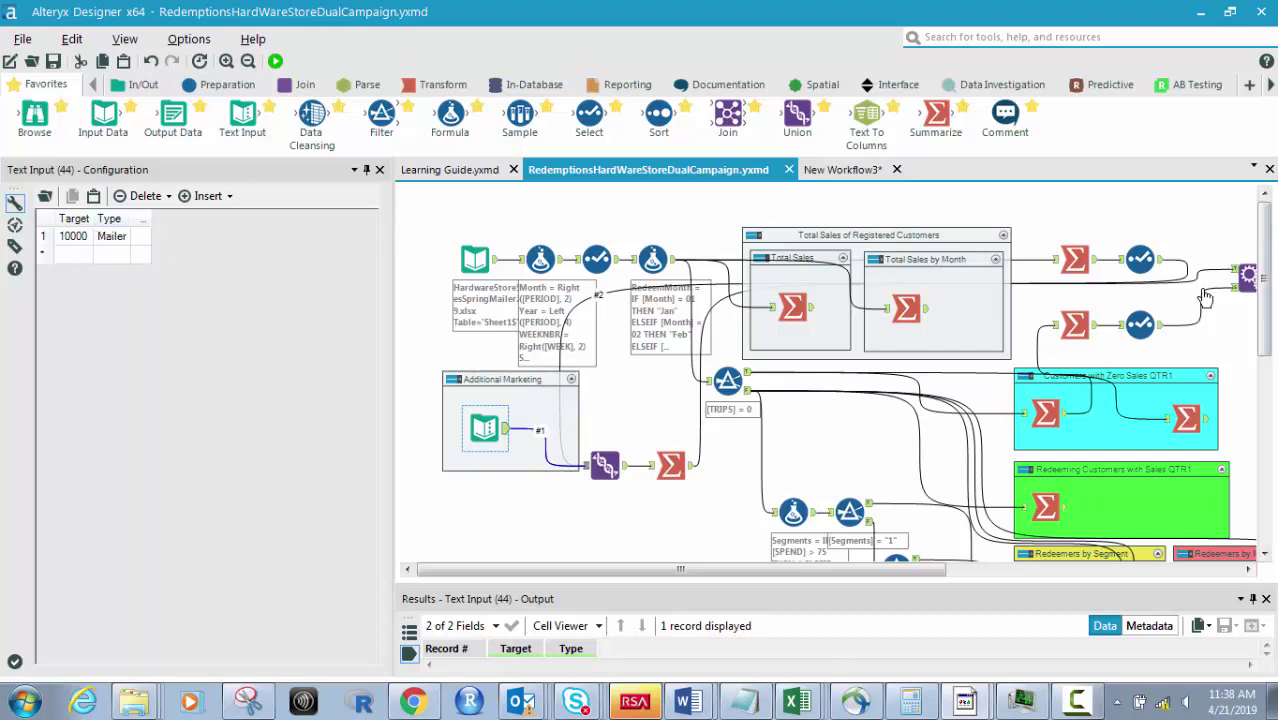
Inspect the Summarize tool in the Redemption % container and enlarge the results area to show its output record
drag(776, 568, 976, 570)
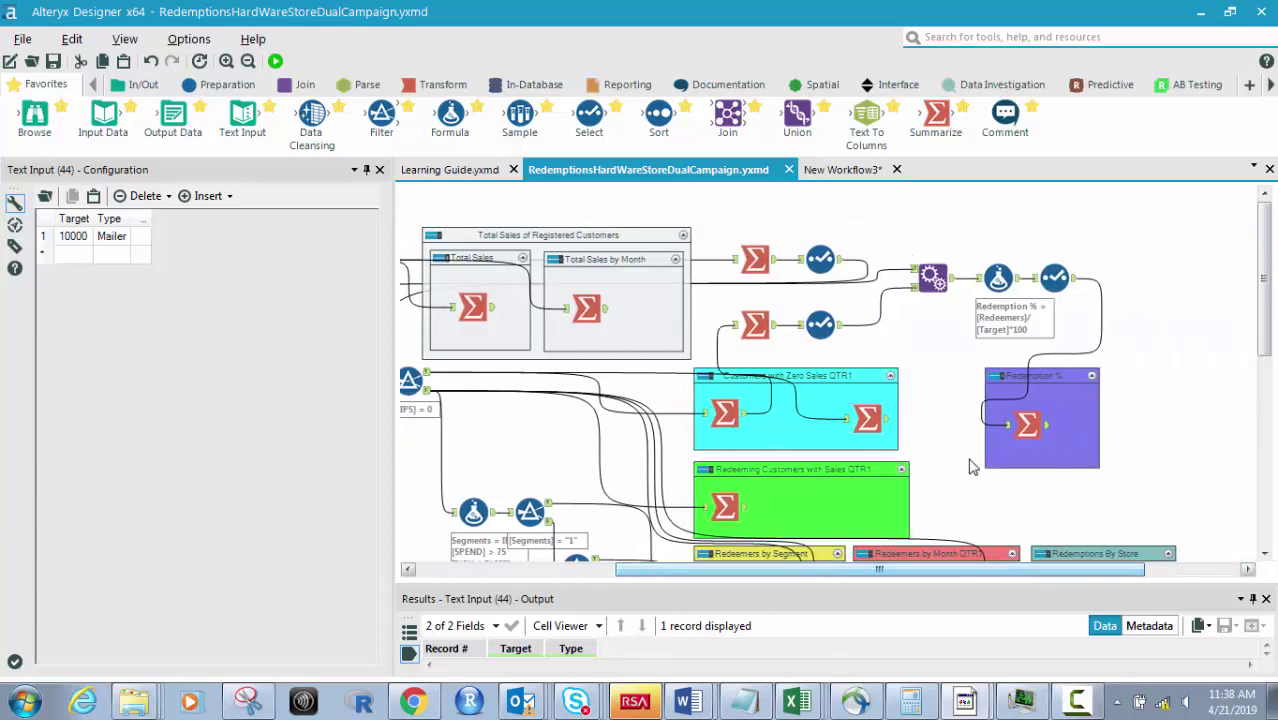
click(1030, 420)
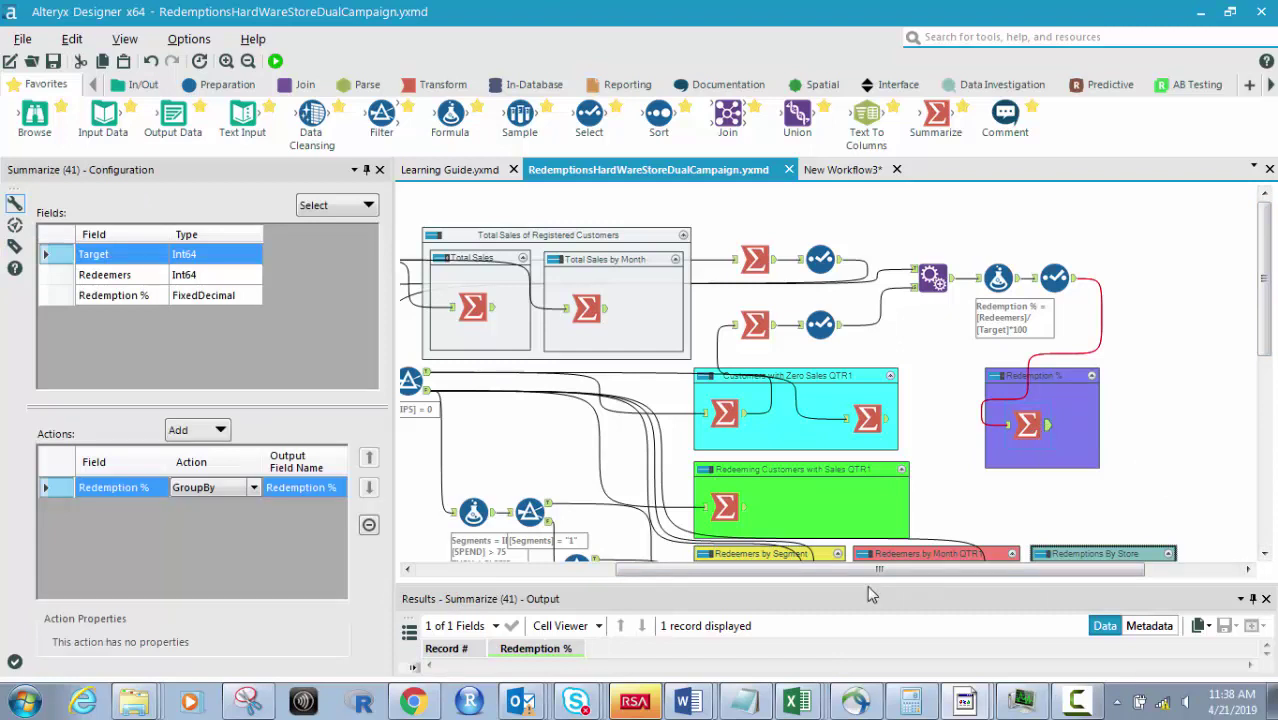
drag(867, 586, 867, 545)
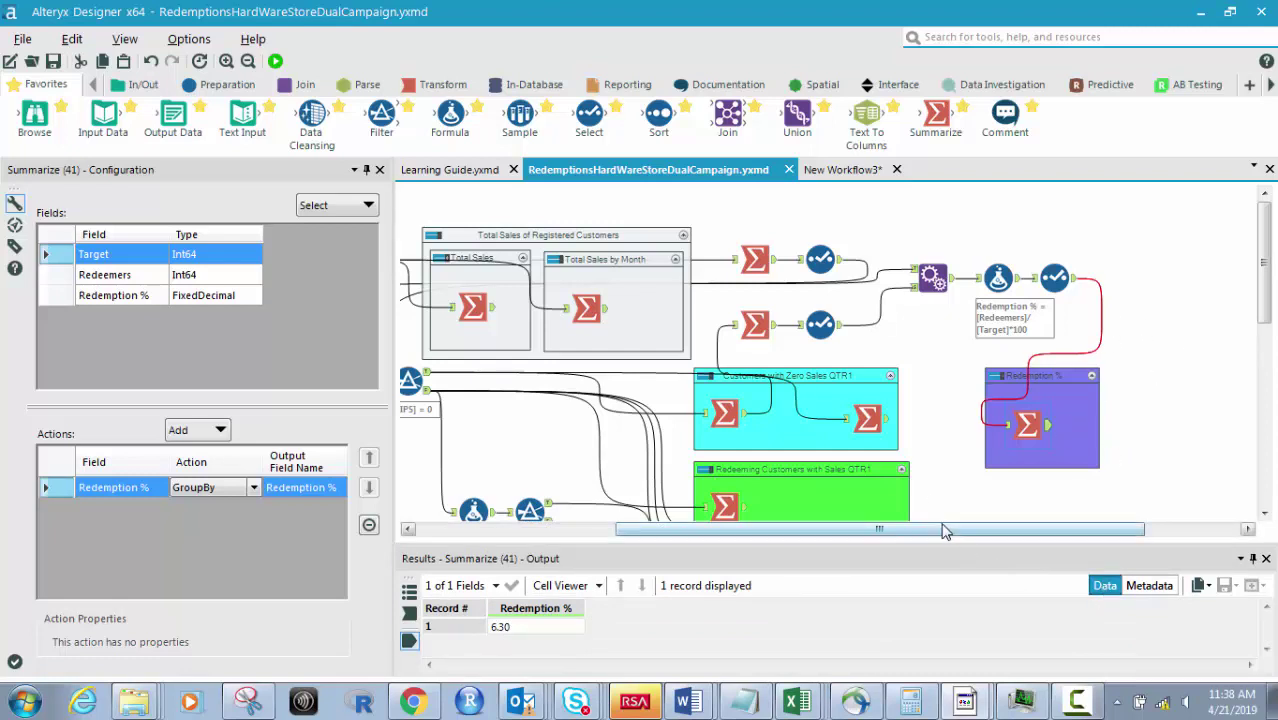
drag(937, 536, 677, 536)
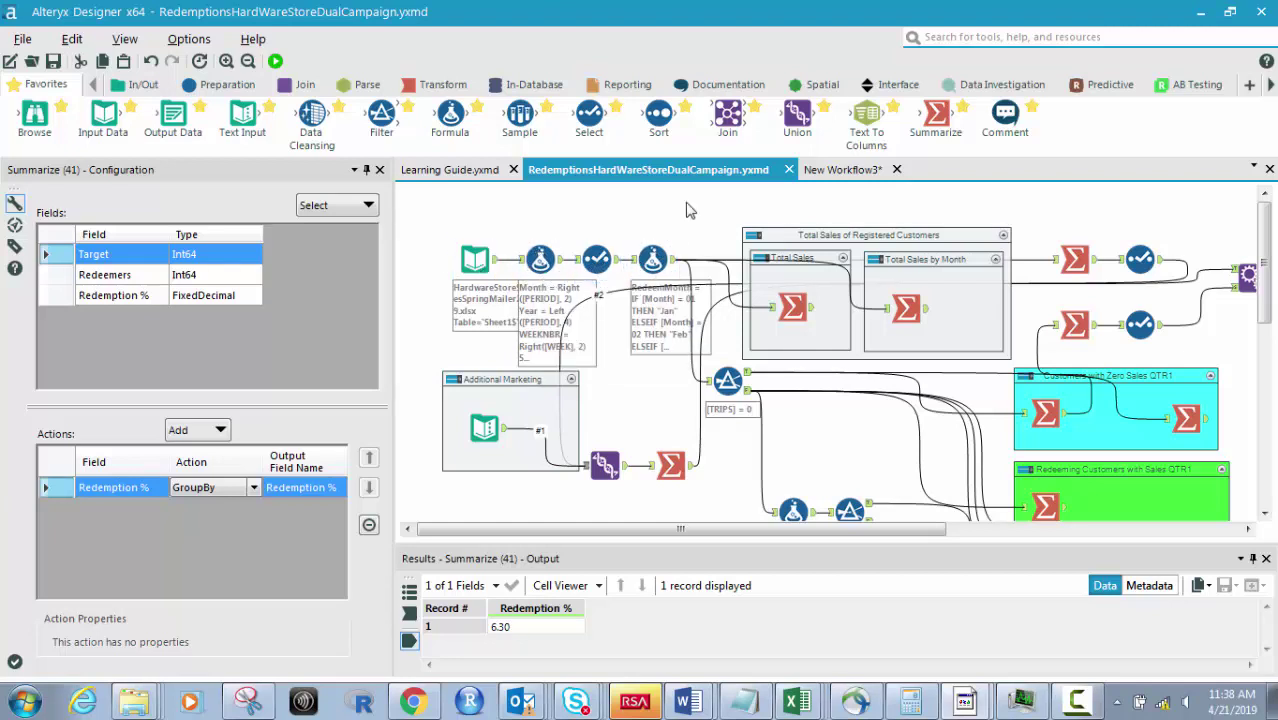
Switch to New Workflow3 and review the columns of its Input Data tool in the preview
click(841, 170)
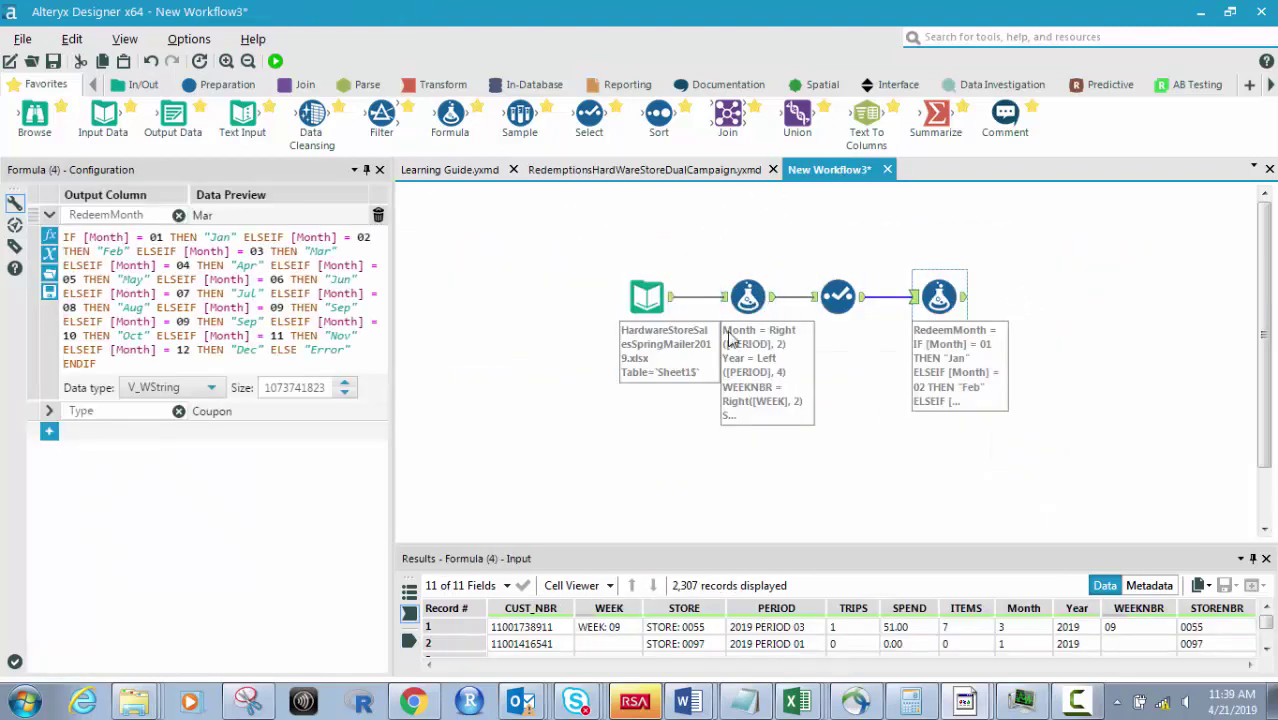
click(640, 296)
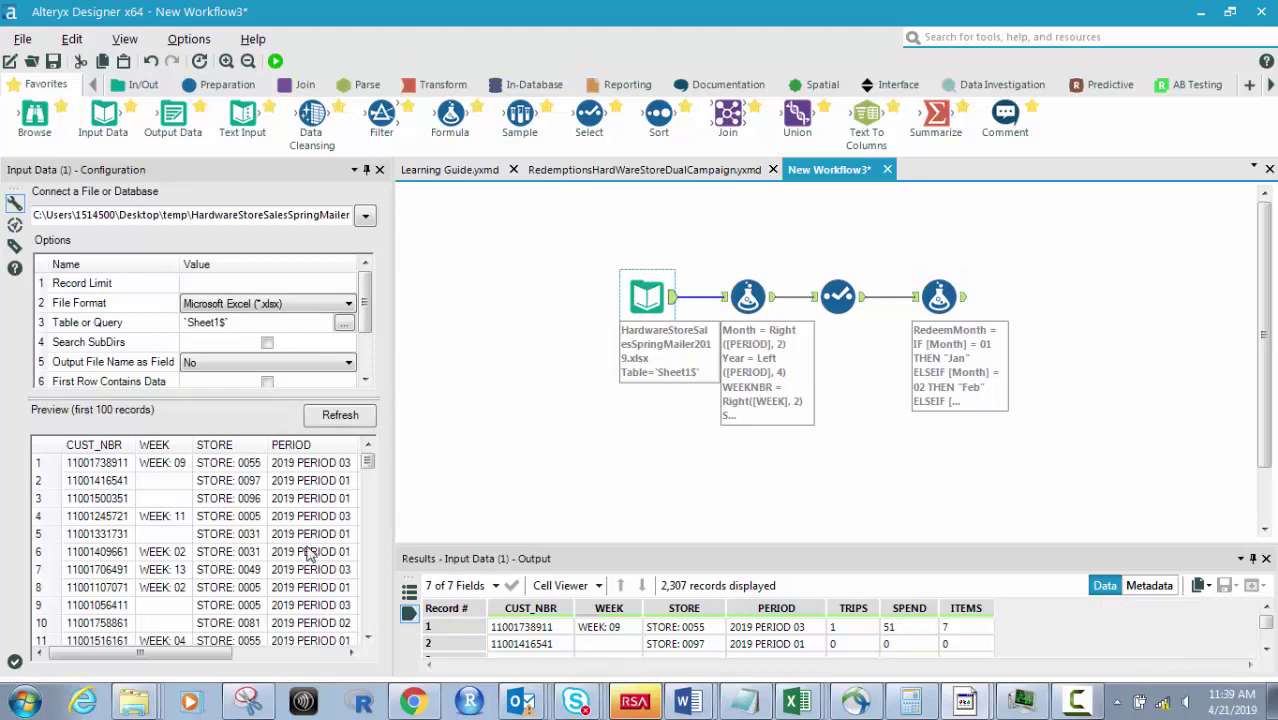
drag(158, 655, 120, 650)
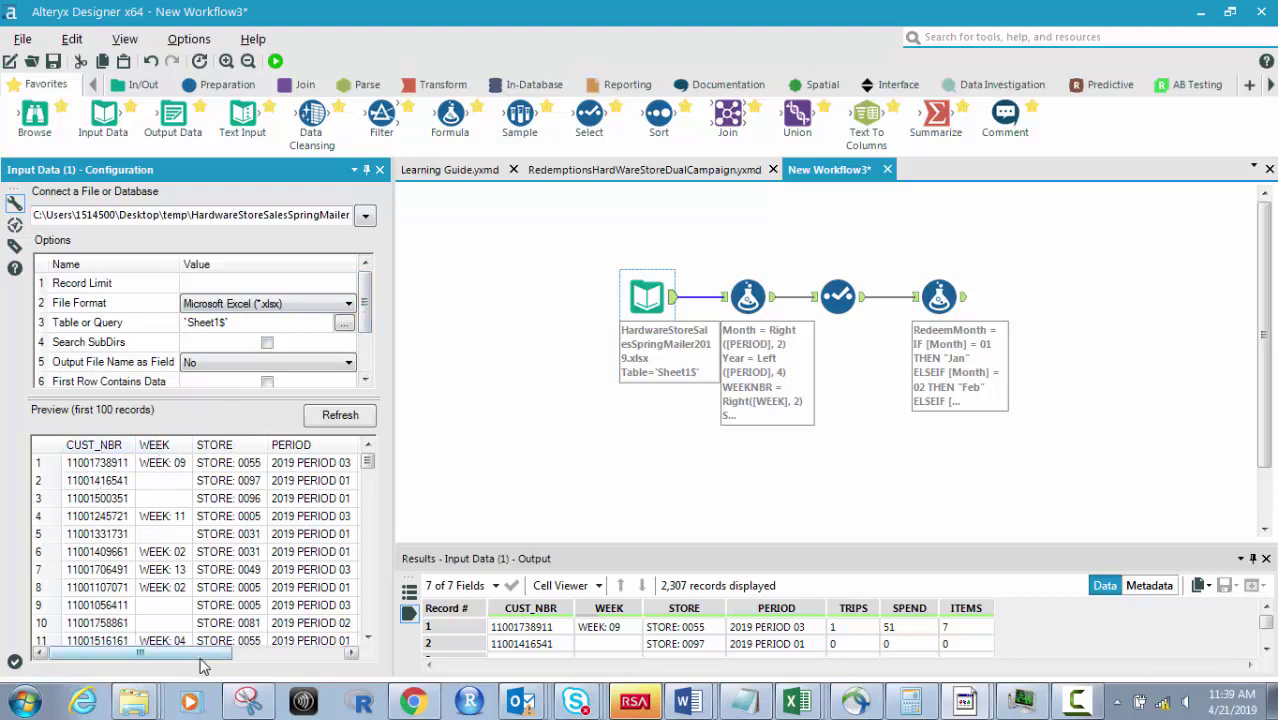
drag(210, 655, 246, 655)
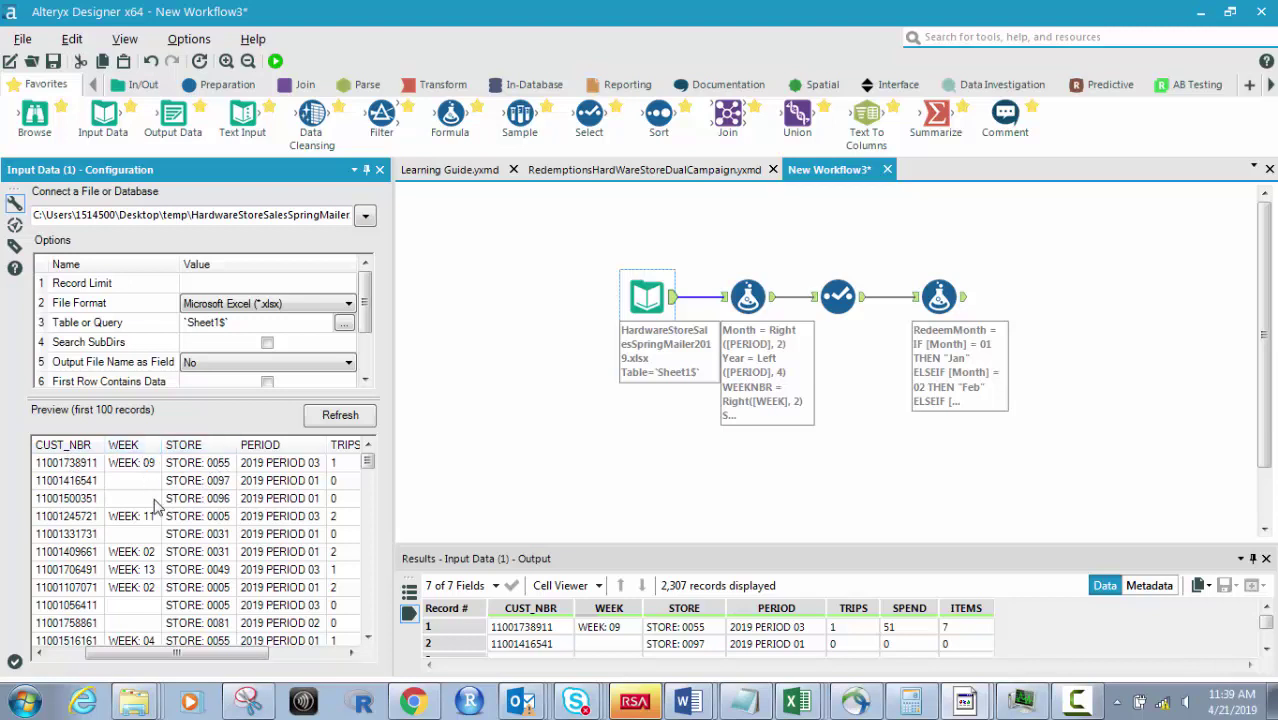
drag(218, 652, 140, 657)
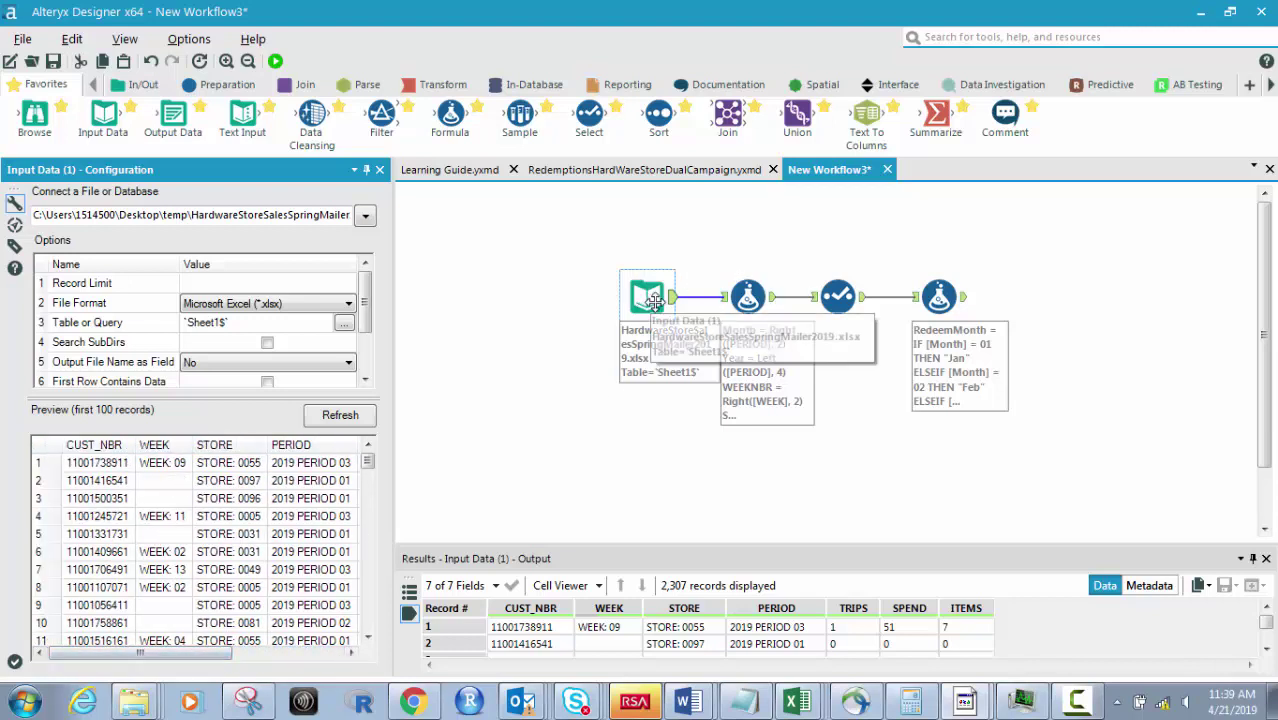
Compare the Month expression in the first Formula tool with the PERIOD column of the source data
click(742, 297)
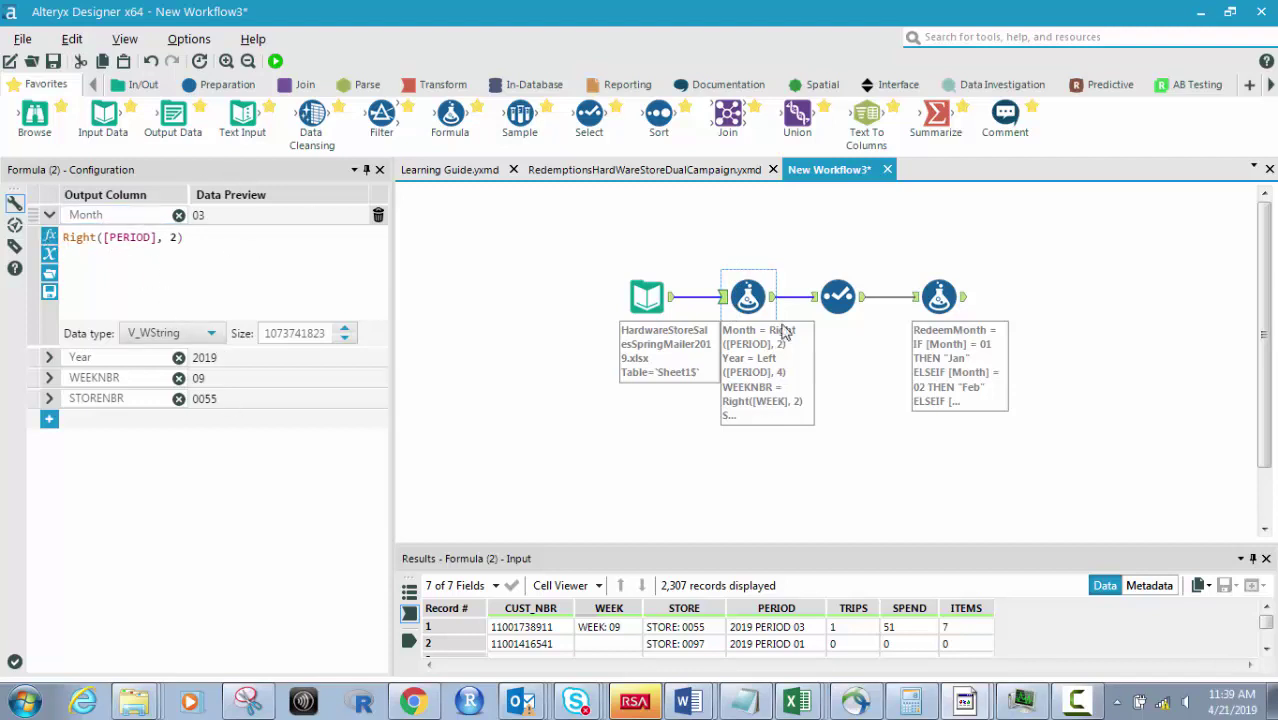
click(647, 296)
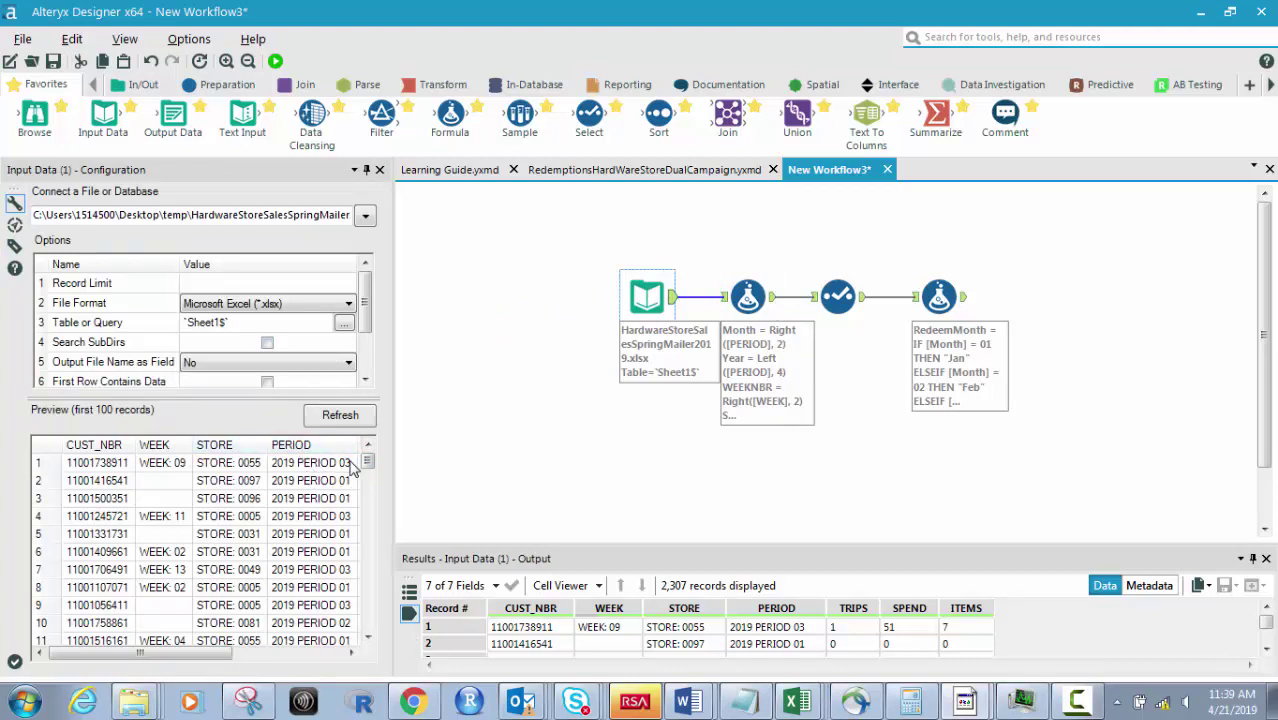
click(748, 296)
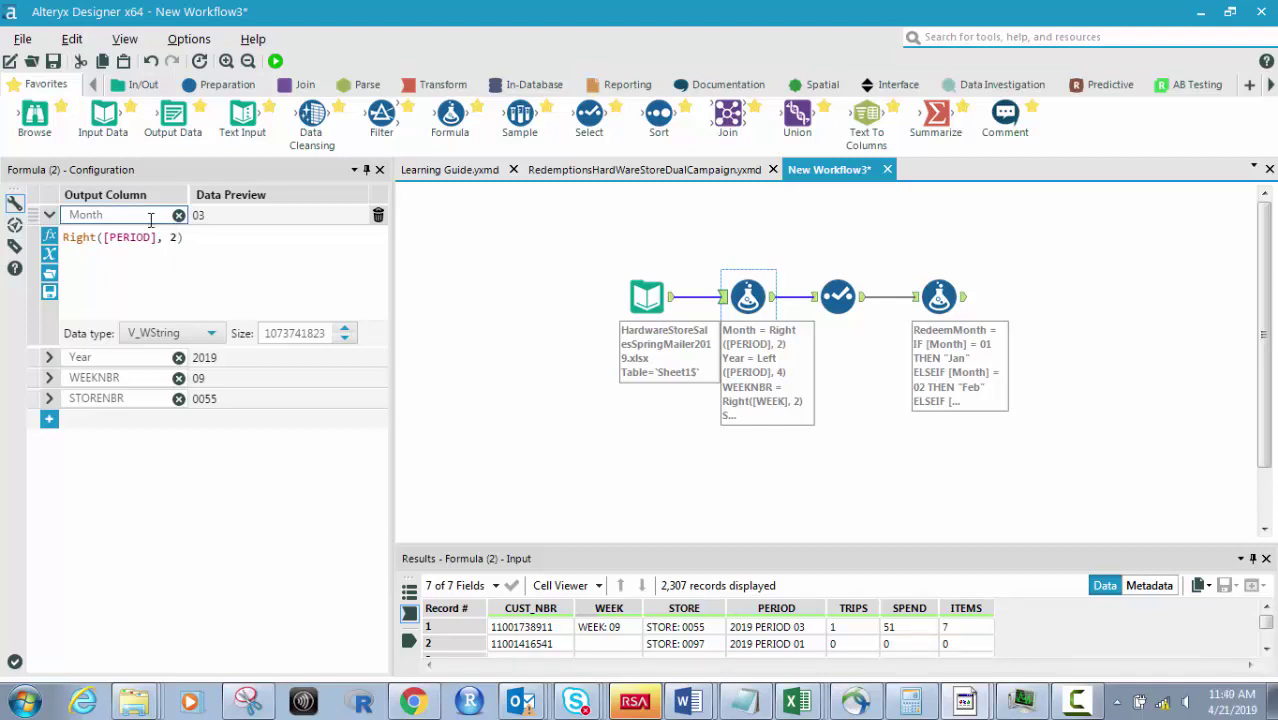
click(48, 218)
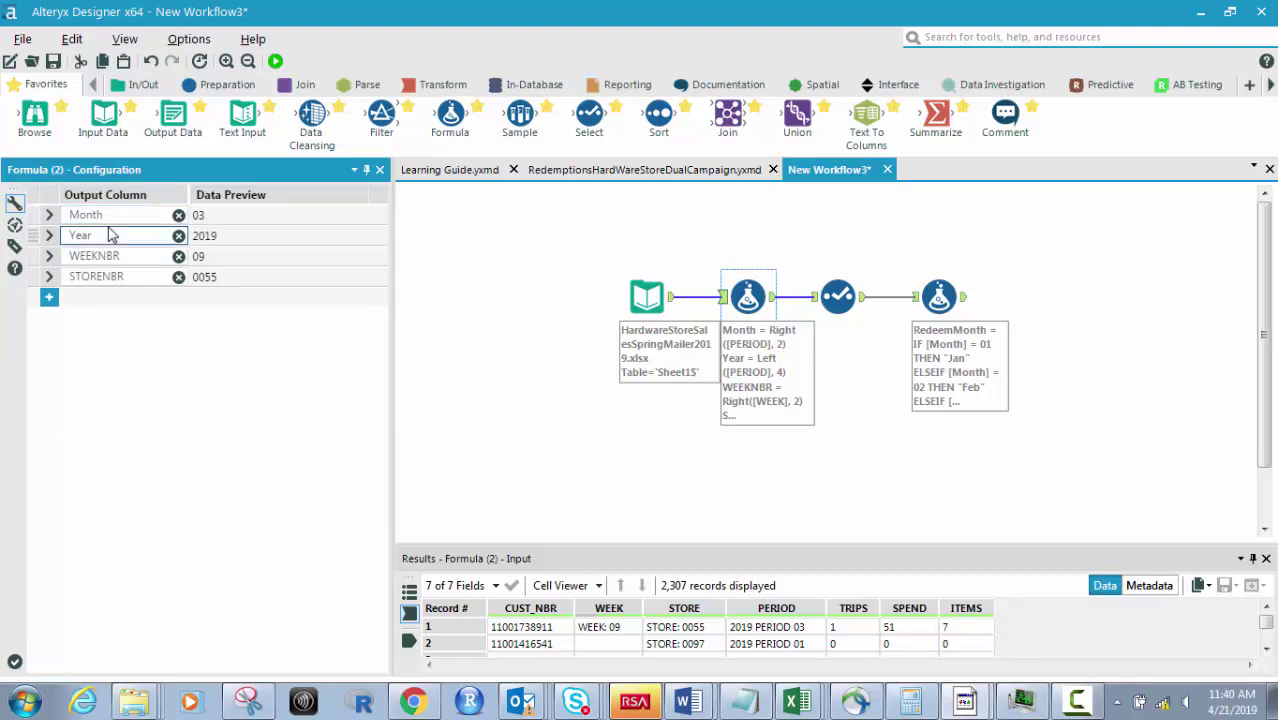
Examine the Year, WEEKNBR and STORENBR expressions one by one in the first Formula tool
click(49, 237)
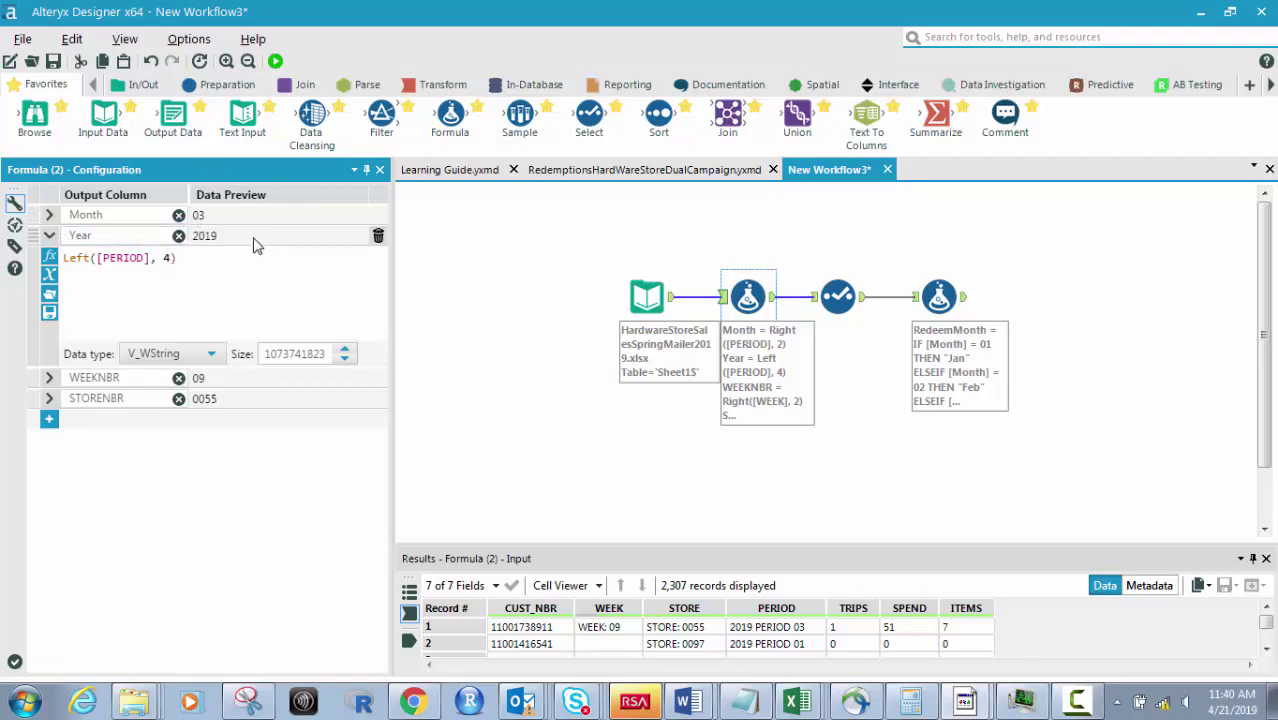
click(49, 236)
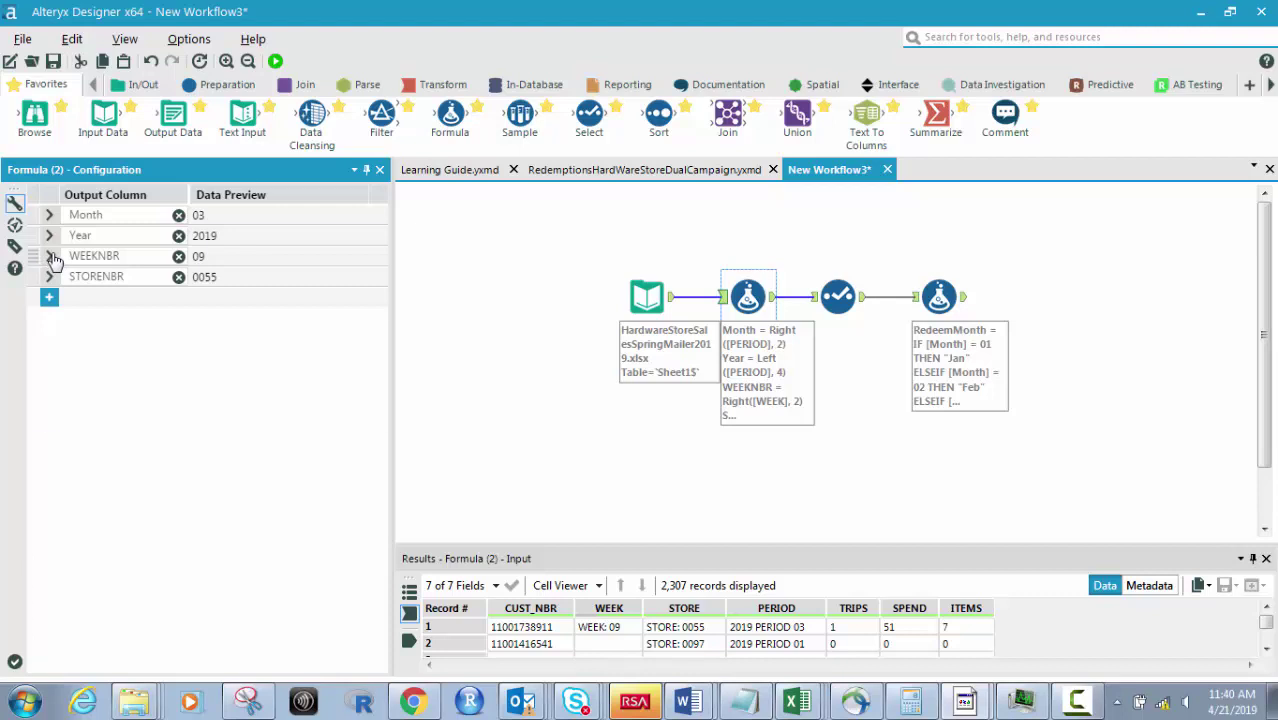
click(49, 257)
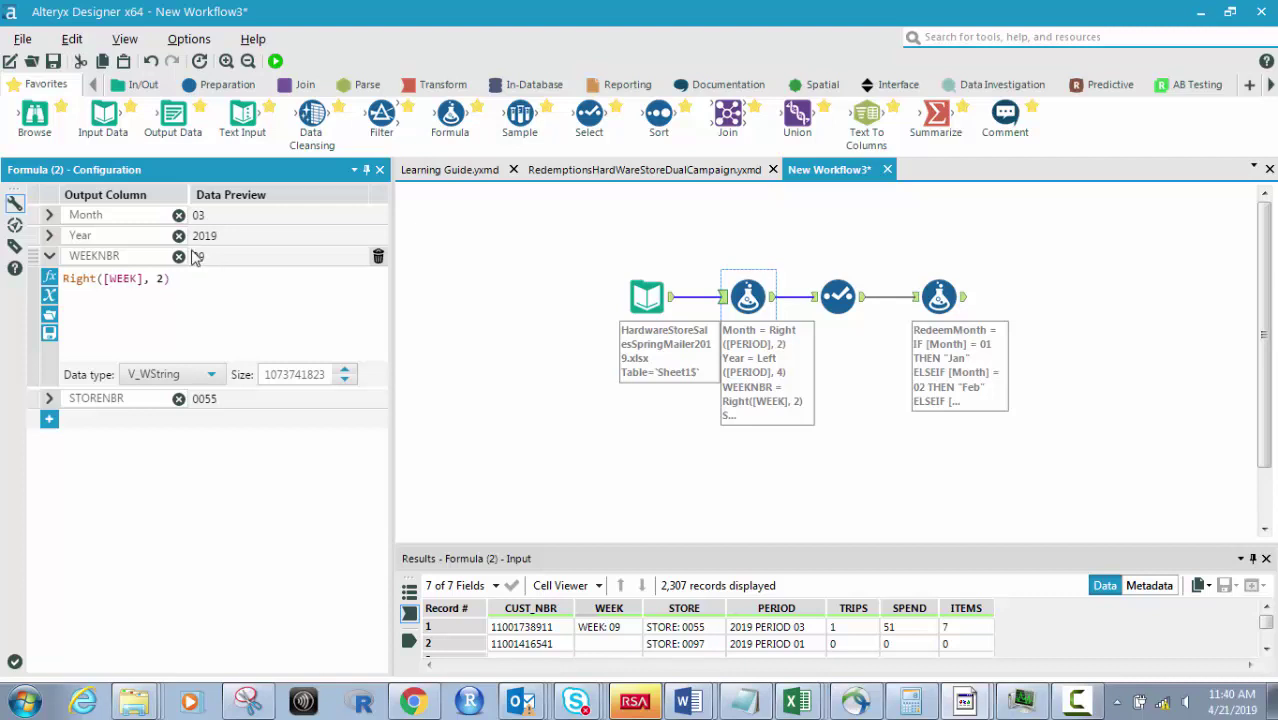
click(49, 257)
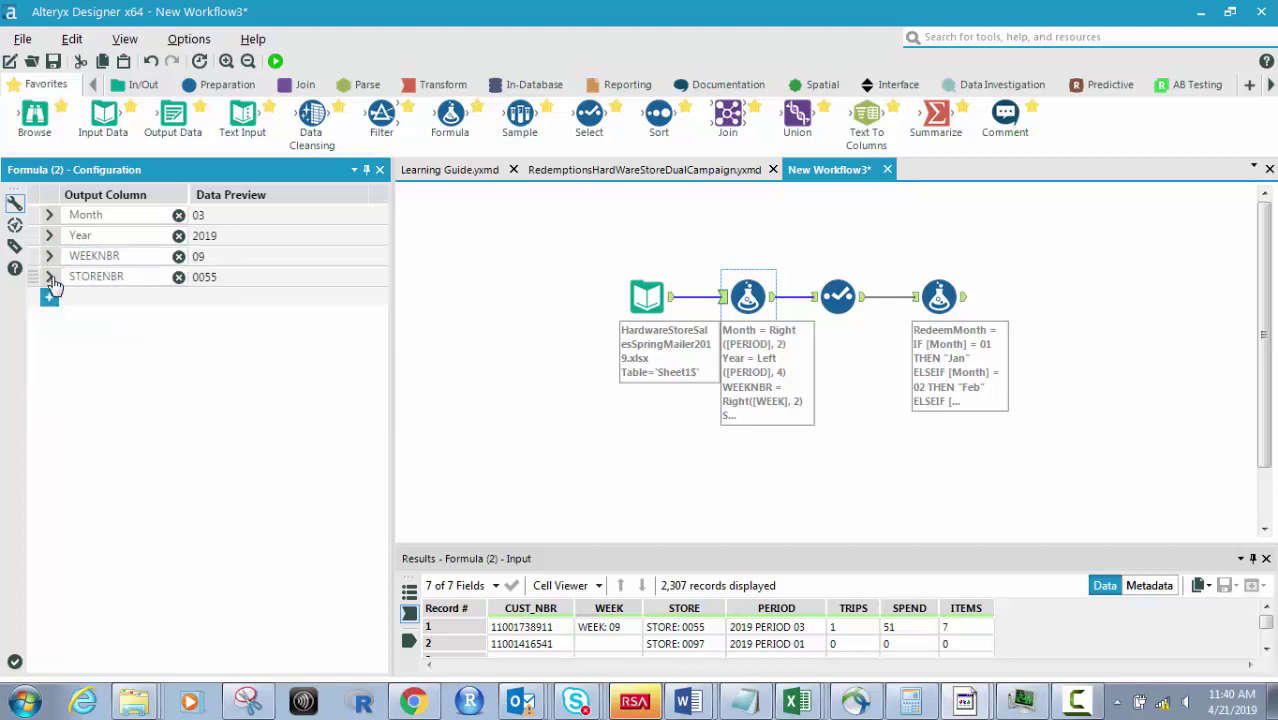
click(49, 277)
click(170, 300)
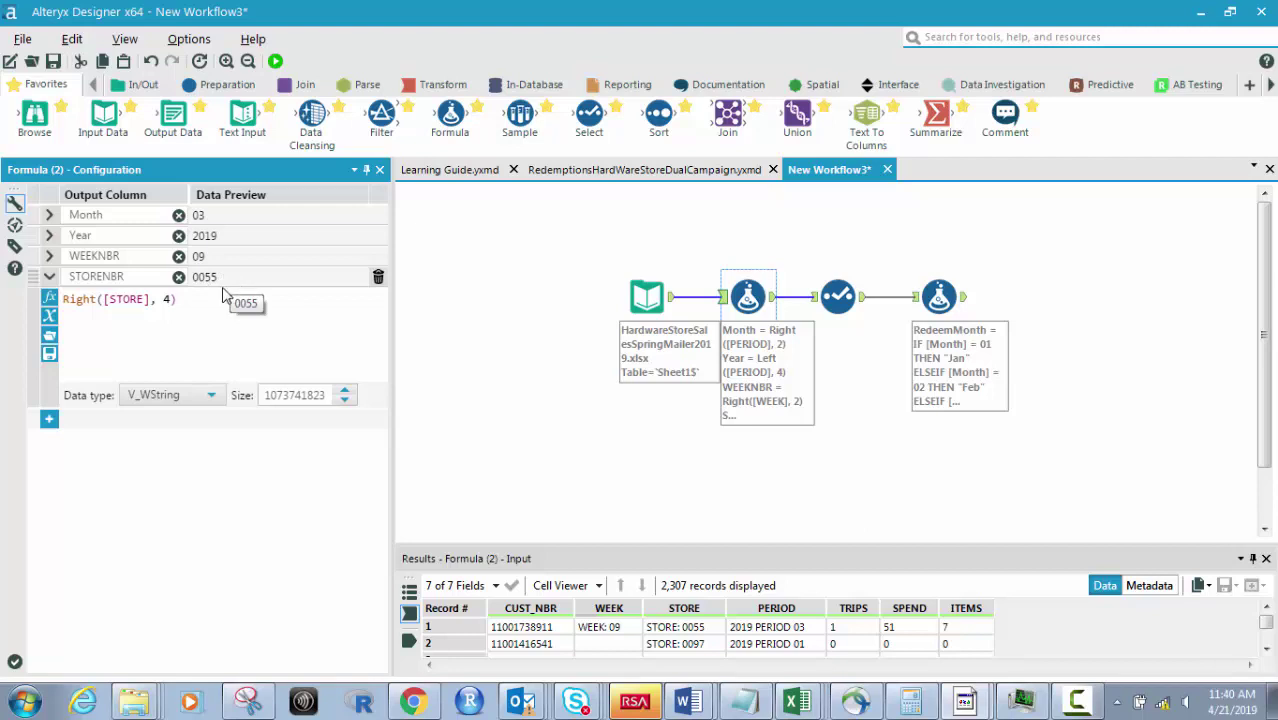
click(48, 278)
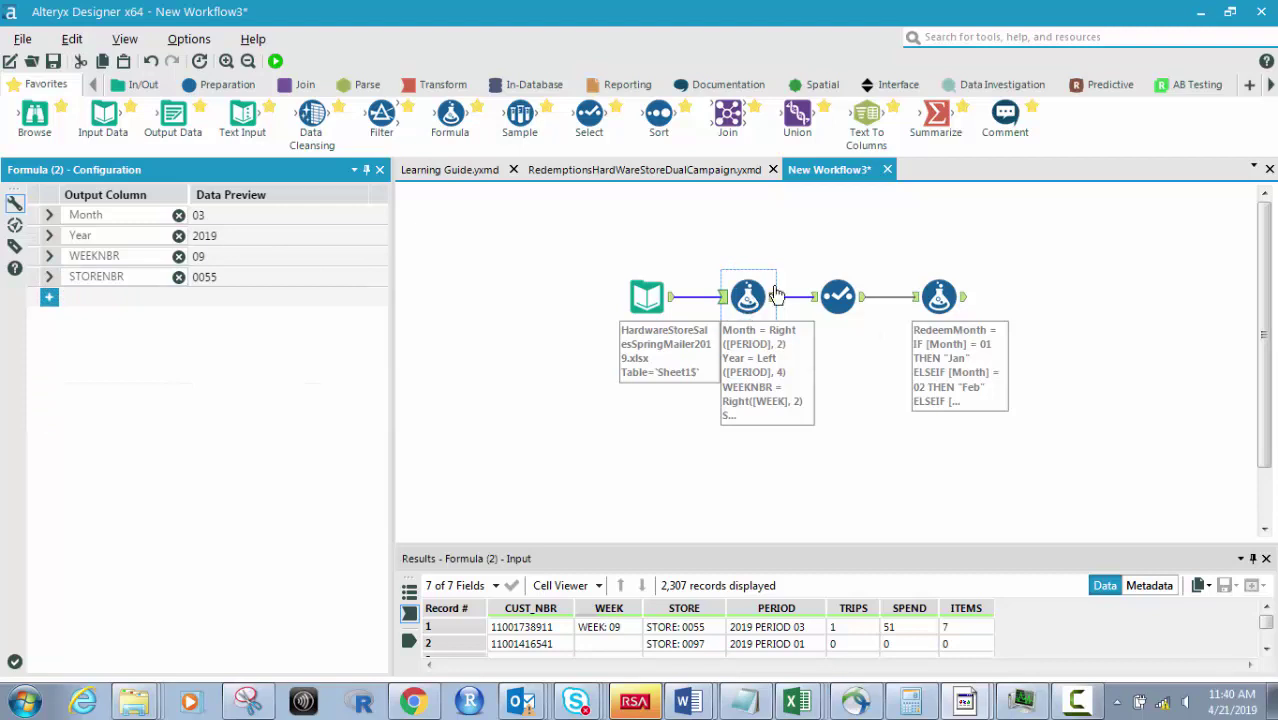
Review the field types, sizes and rename settings in the Select tool
click(838, 296)
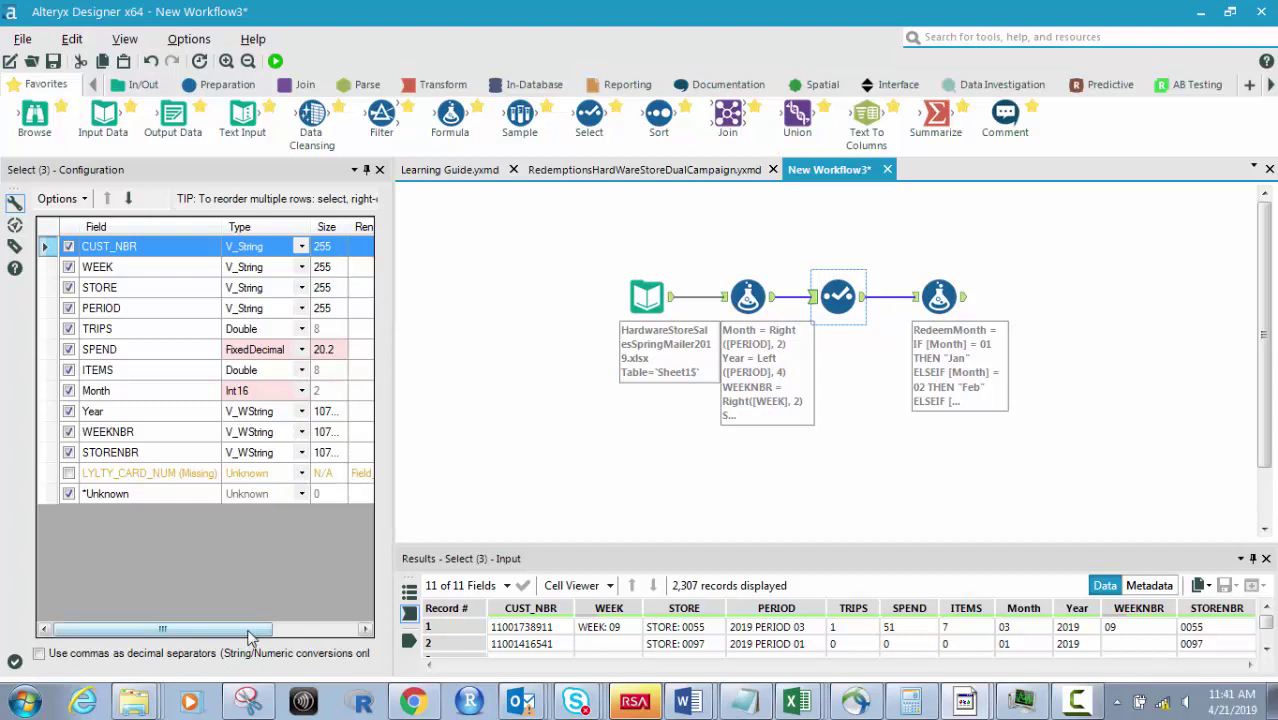
drag(255, 628, 298, 628)
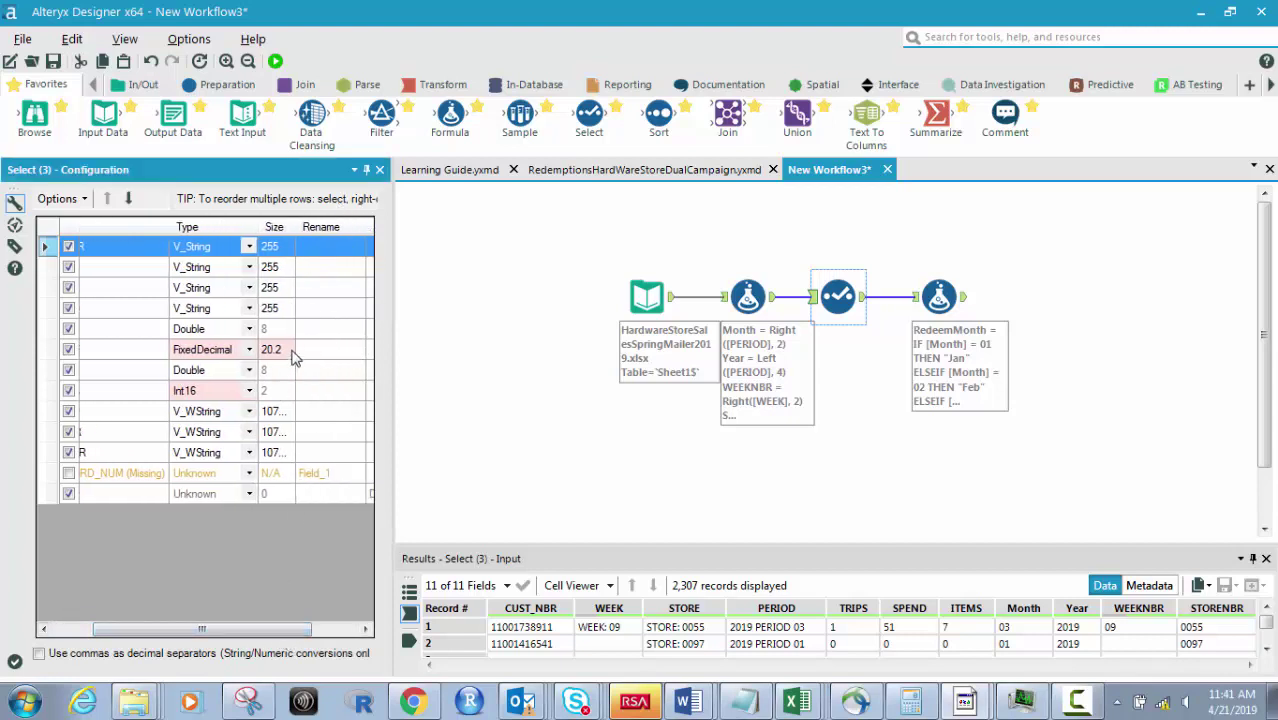
Examine the Type output column's expression in the last Formula tool, with the RedeemMonth expression collapsed
click(936, 290)
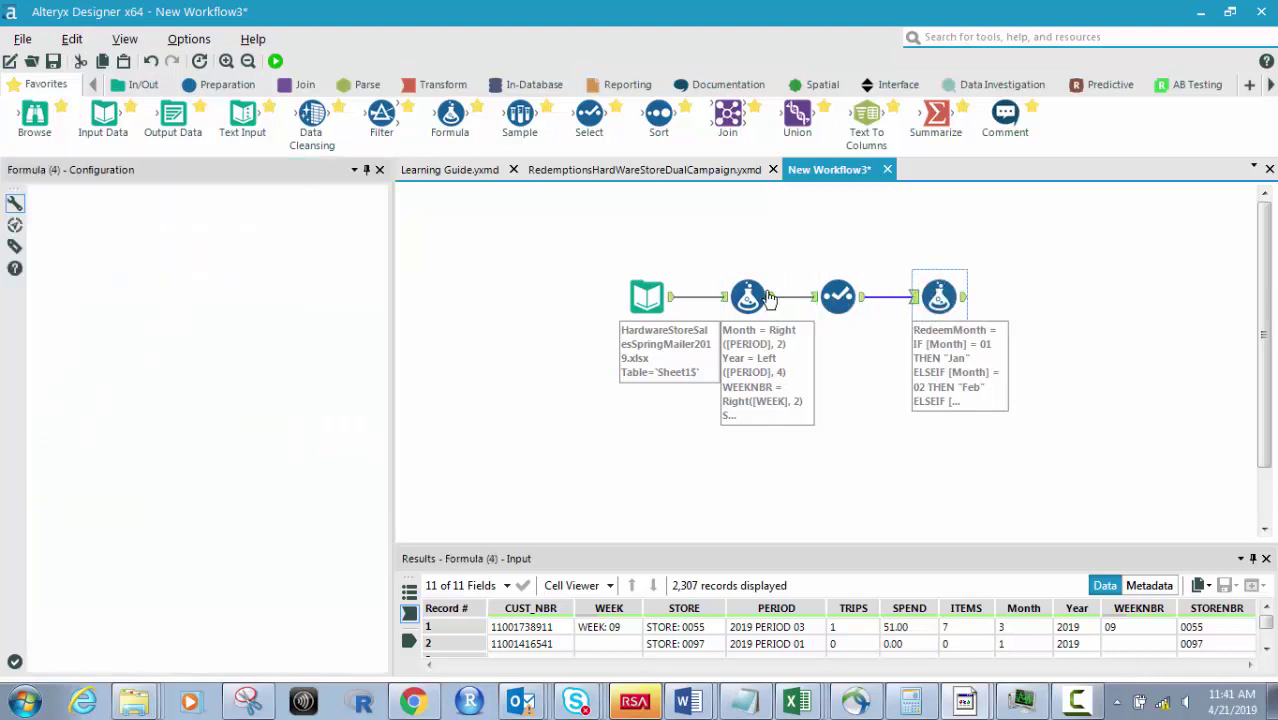
click(49, 216)
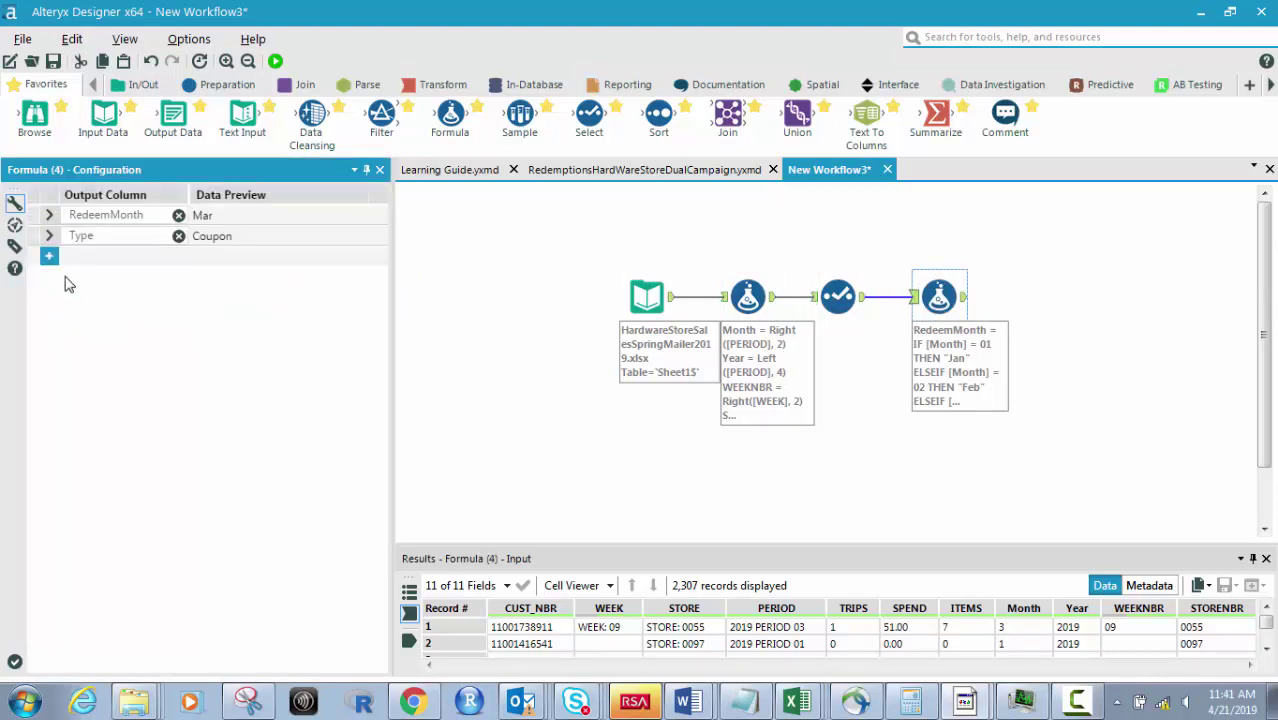
click(48, 237)
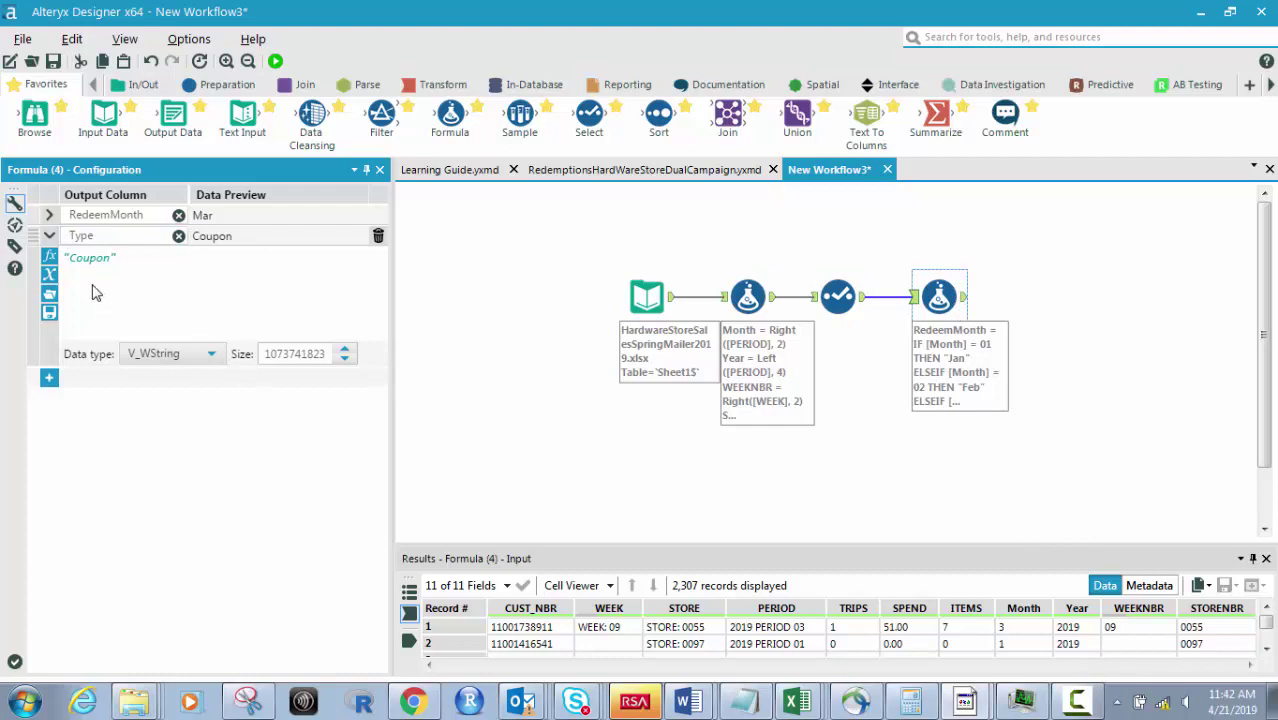
Examine the RedeemMonth IF expression in the last Formula tool alongside the Type expression
click(49, 215)
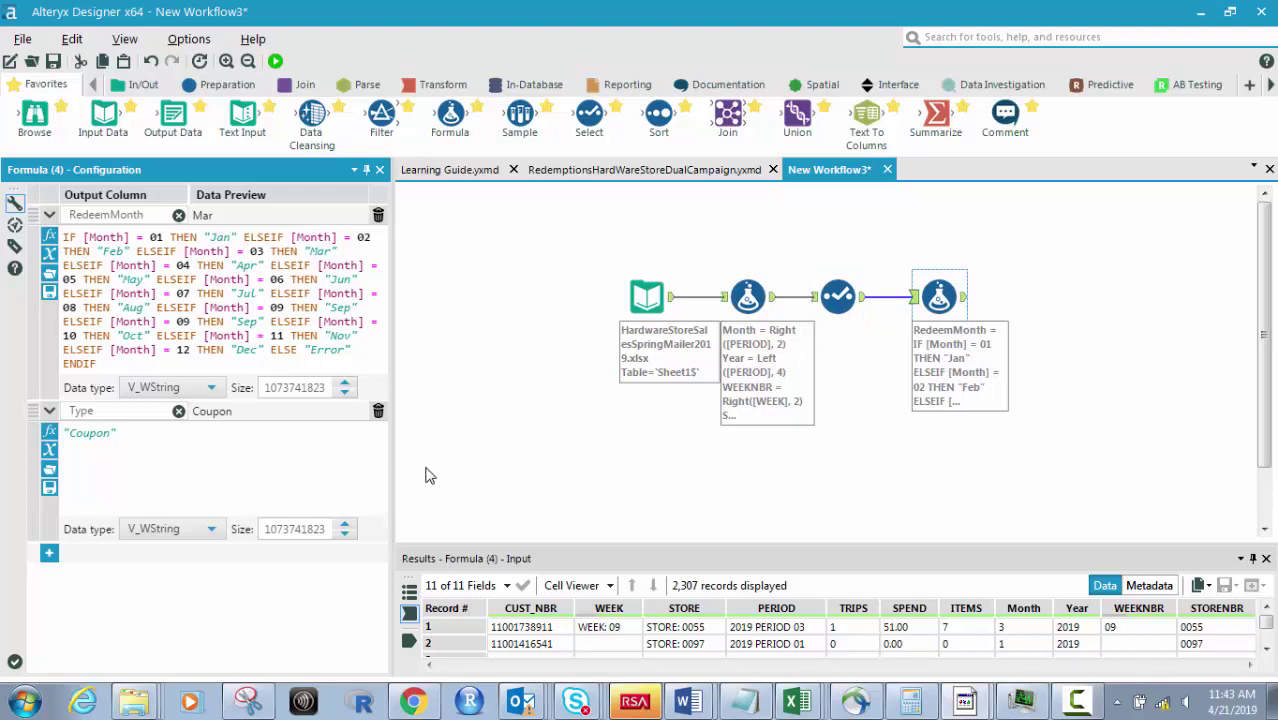
Examine the overall layout of the RedemptionsHardWareStoreDualCampaign.yxmd workflow, zoomed out far enough to show all its summary containers
click(625, 172)
click(798, 254)
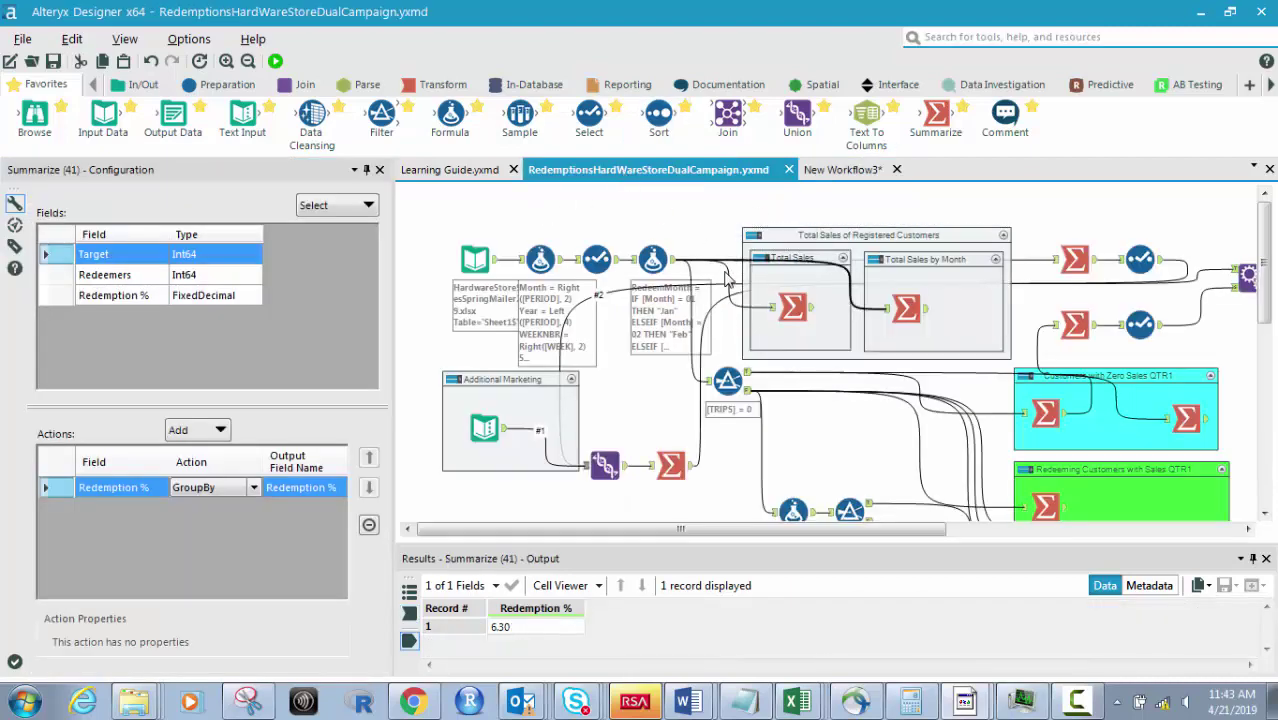
drag(1266, 318, 1266, 403)
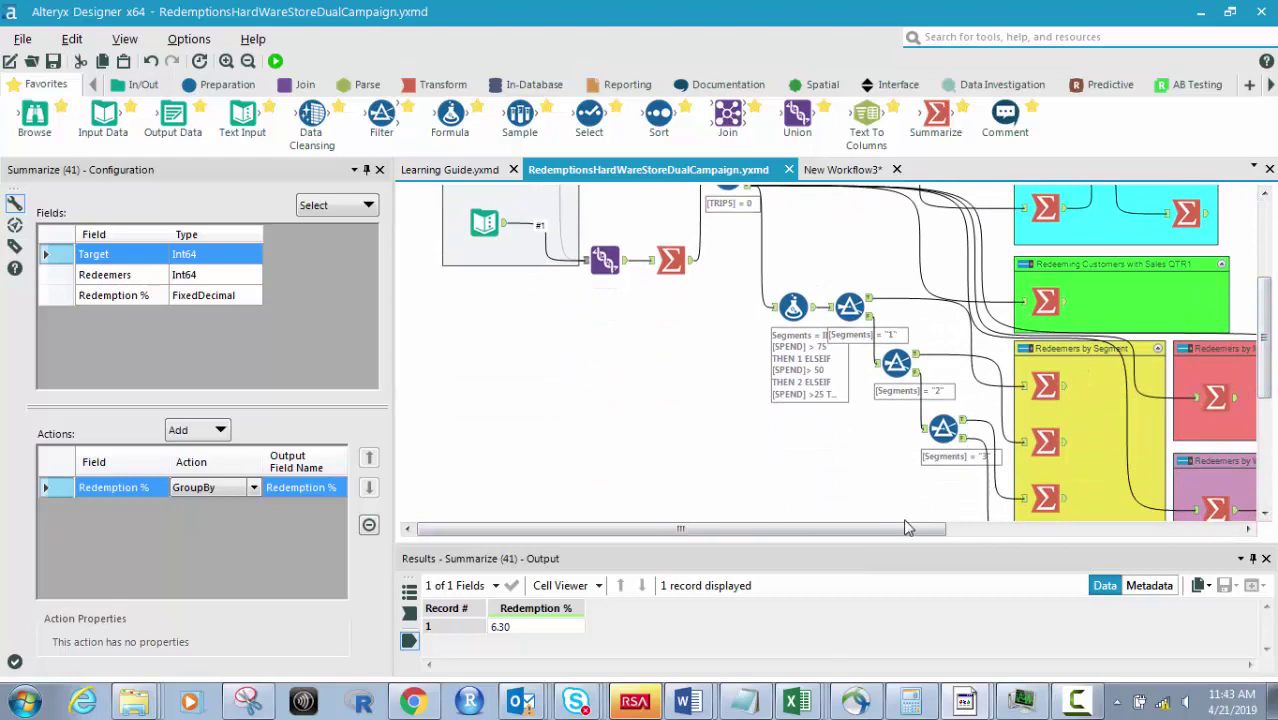
click(248, 61)
click(248, 61)
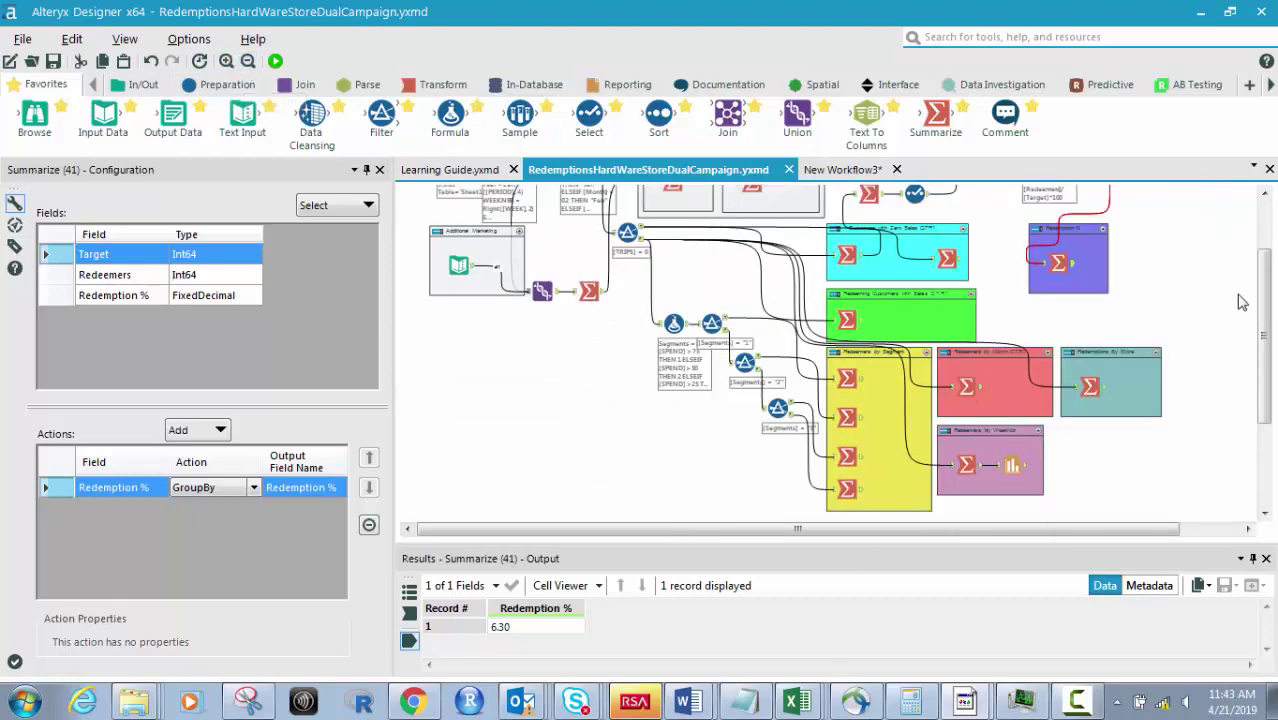
mouse_move(1264, 303)
mouse_down()
mouse_move(1262, 257)
mouse_move(1258, 283)
mouse_up()
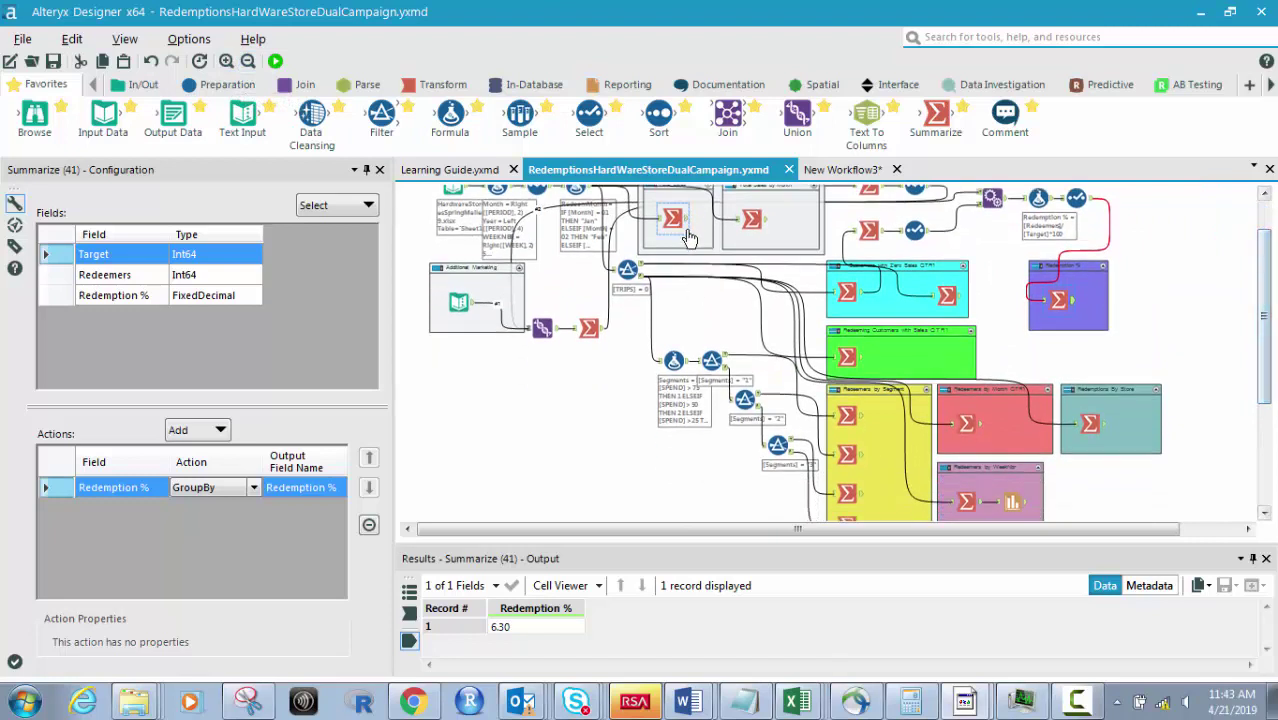
drag(804, 548, 802, 598)
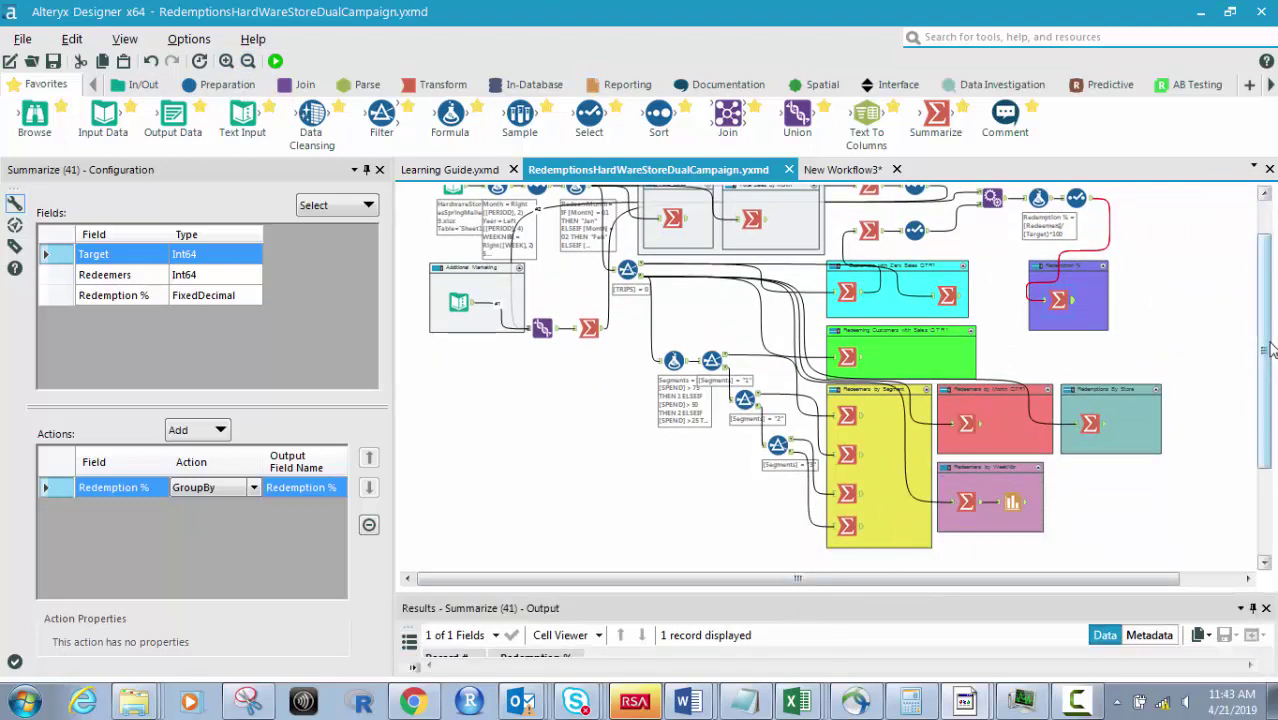
drag(1267, 343, 1265, 331)
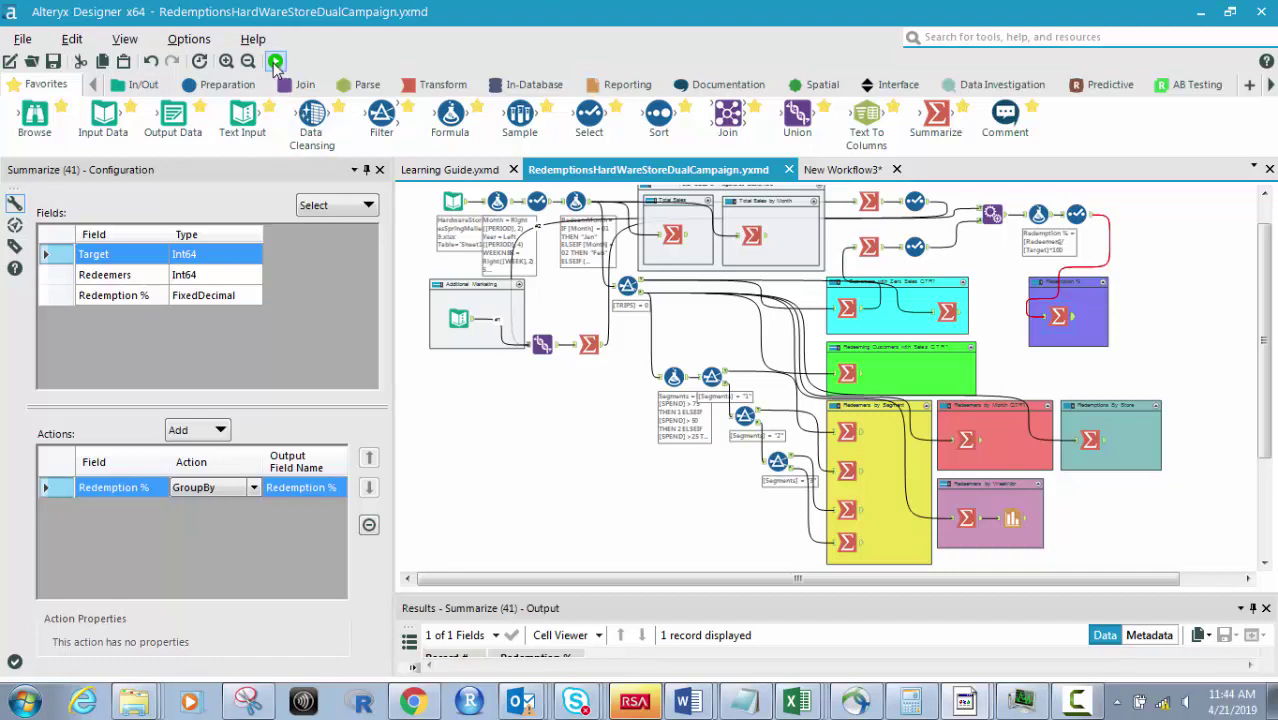
Run the RedemptionsHardWareStoreDualCampaign.yxmd workflow and dismiss the completion message
click(535, 473)
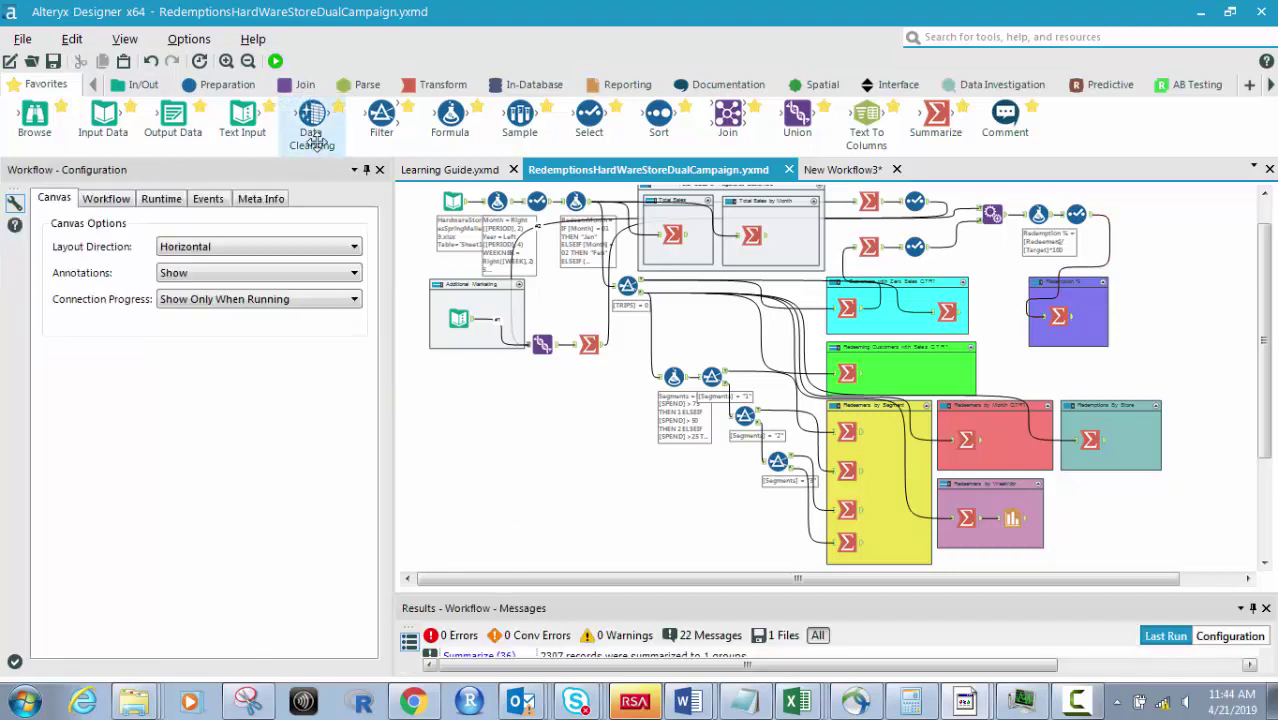
click(275, 61)
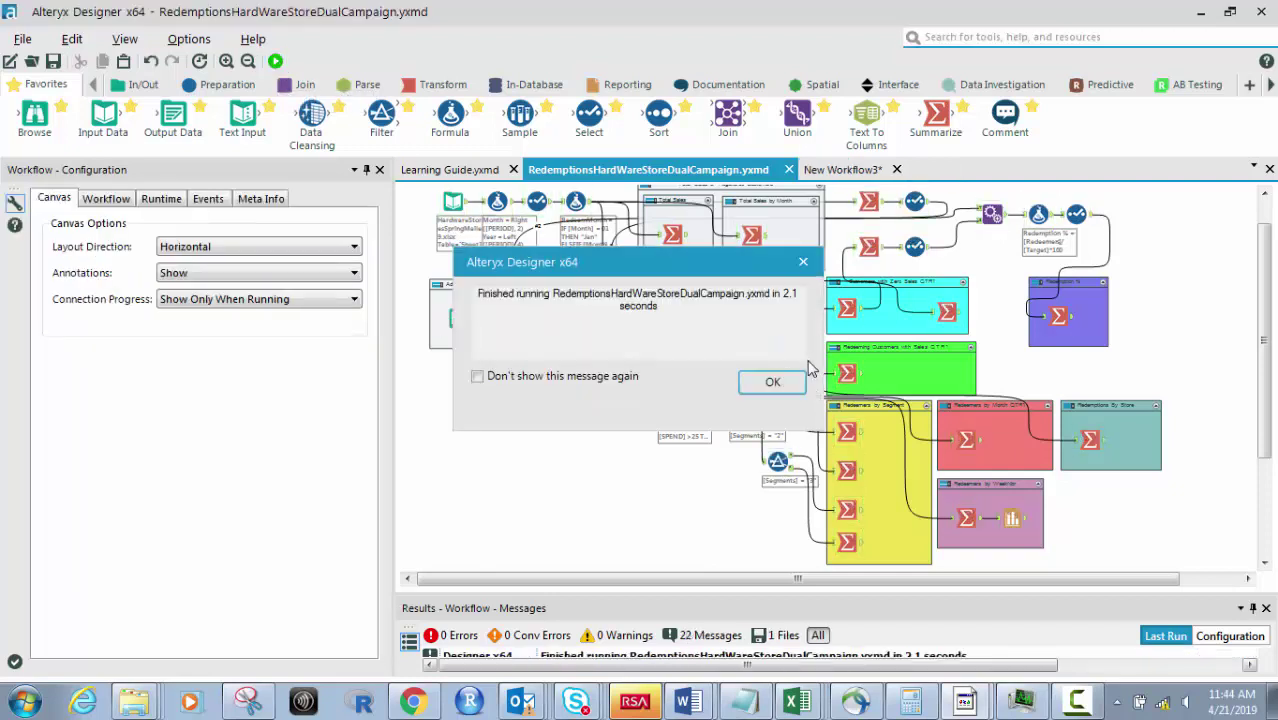
click(772, 384)
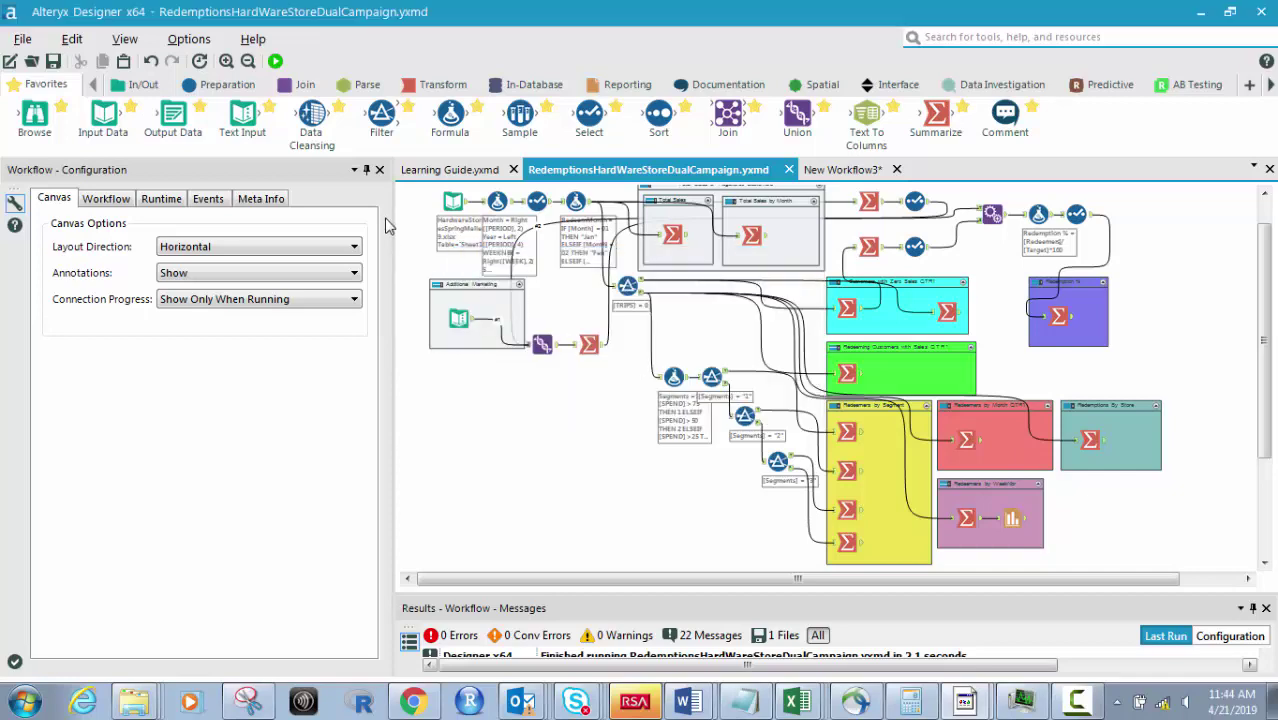
Inspect the source Input Data tool and the first Redeemers by Segment summary, enlarging the results area to read its records
click(452, 202)
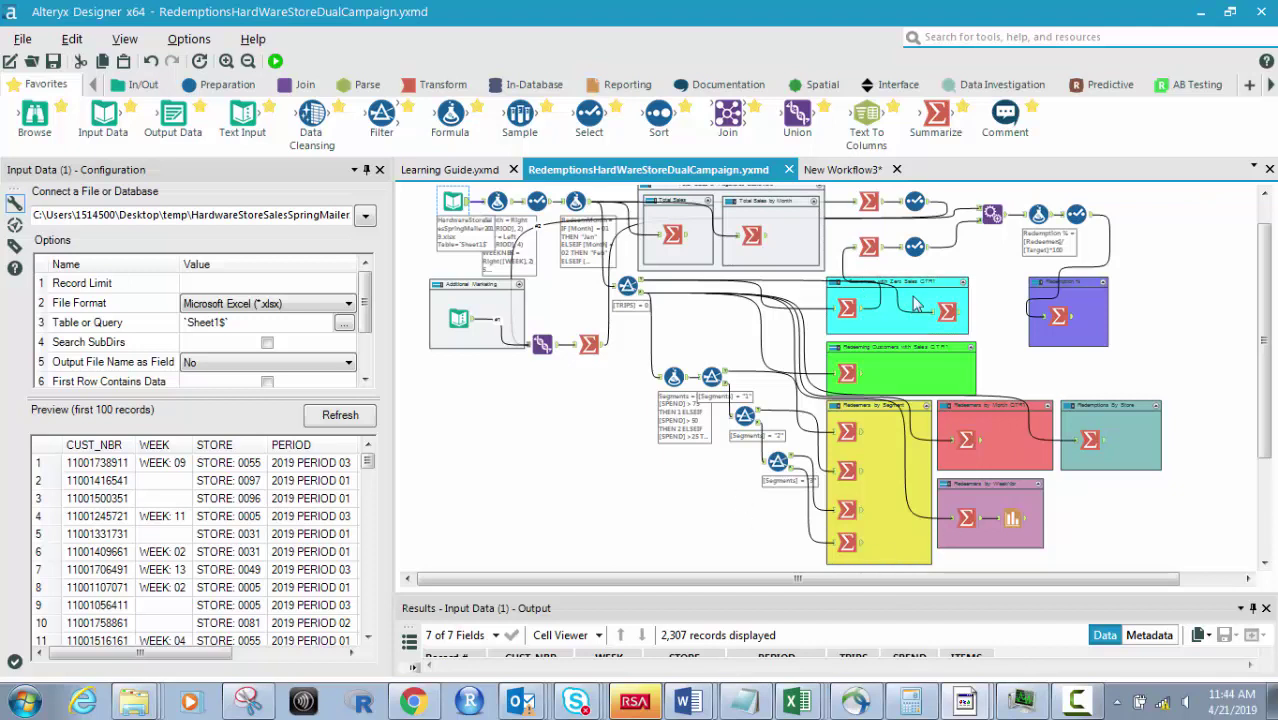
click(860, 436)
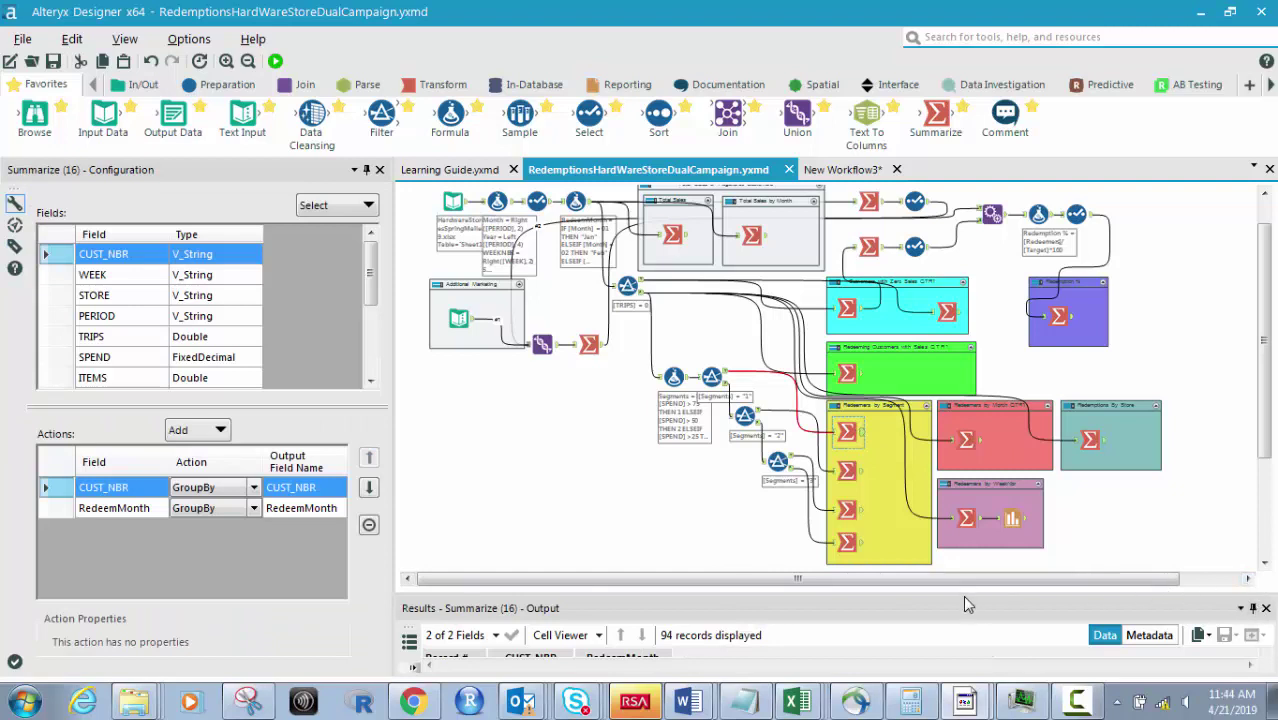
drag(962, 595, 962, 508)
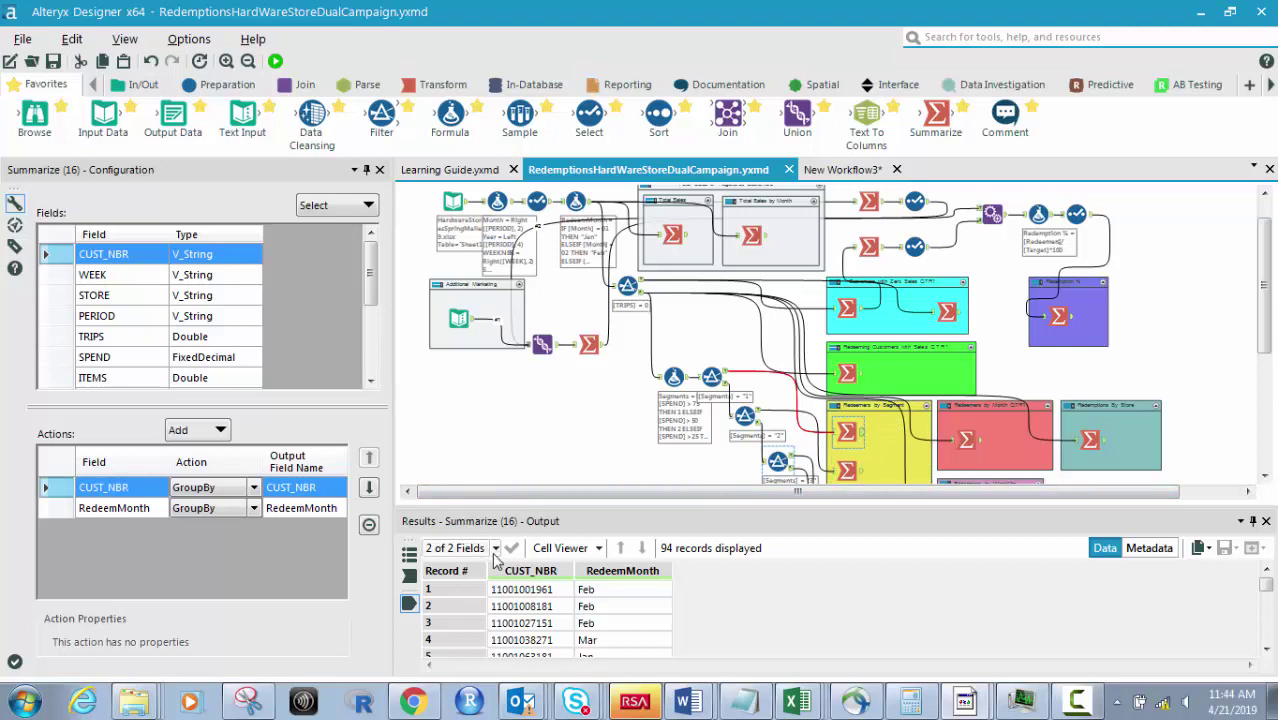
Review the Summarize outputs for redeemers by month, redemptions by store, customers with zero sales and Redemption % one by one
click(980, 446)
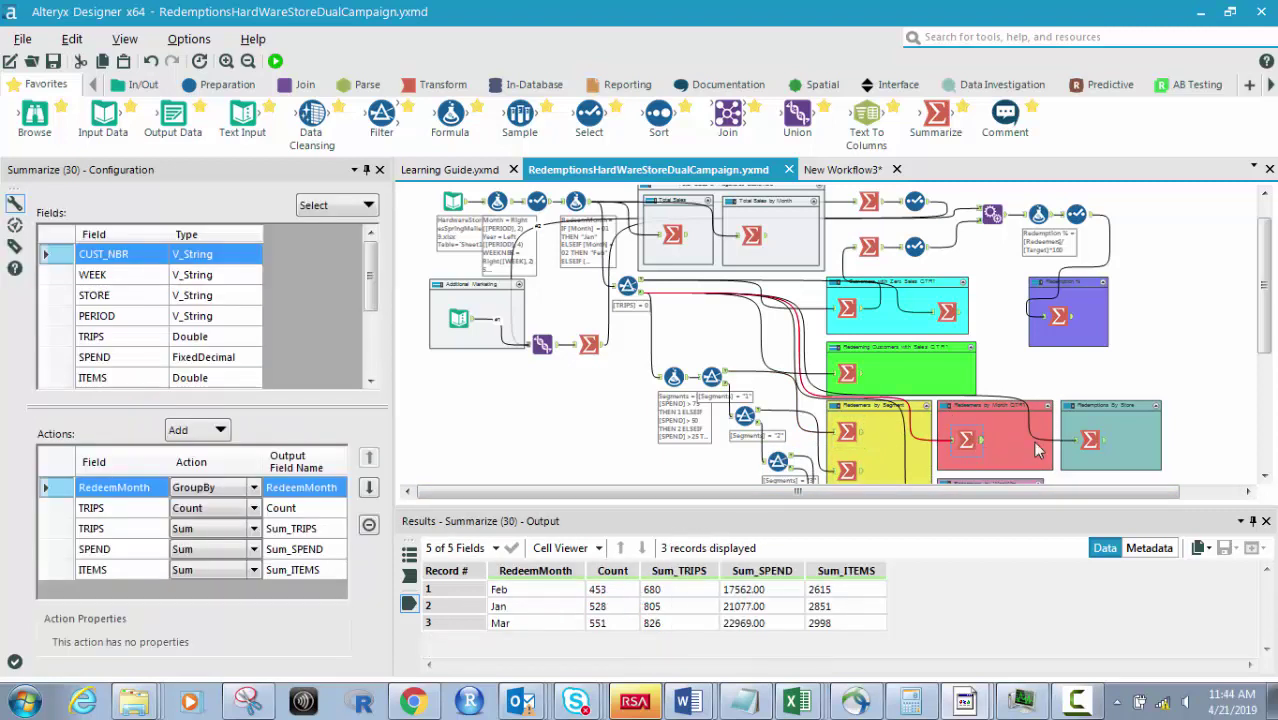
click(1101, 441)
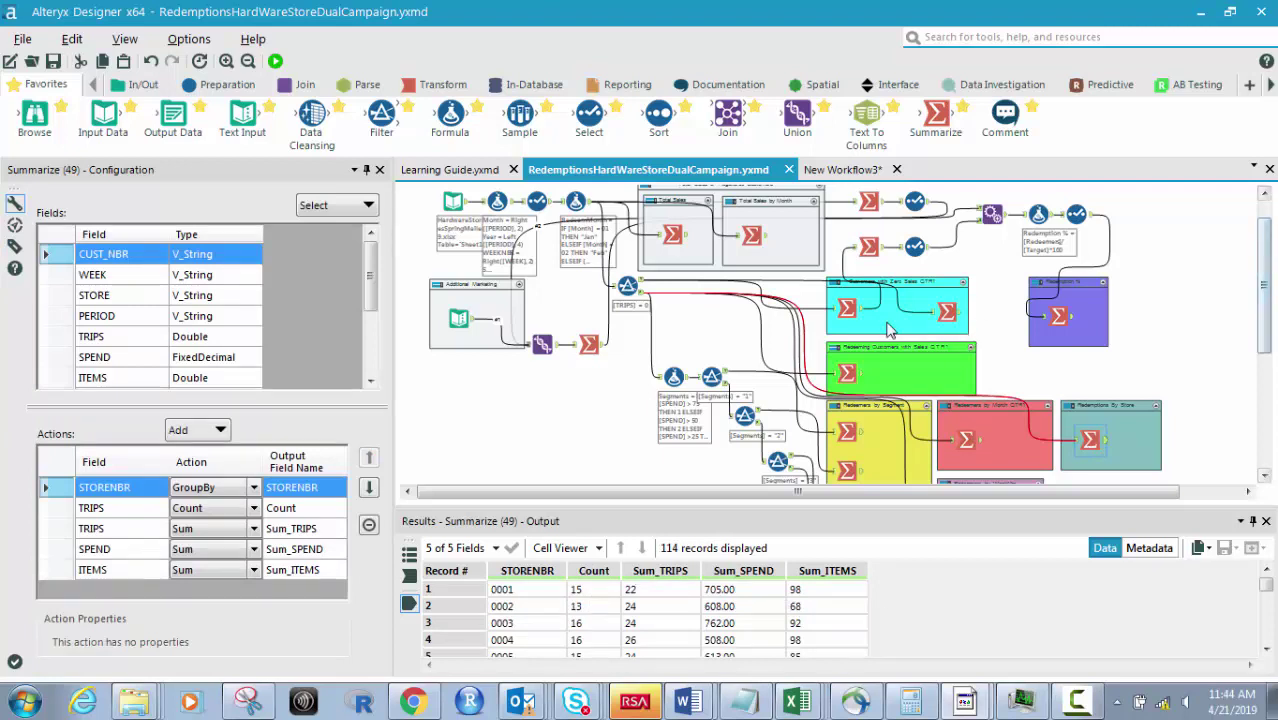
click(955, 318)
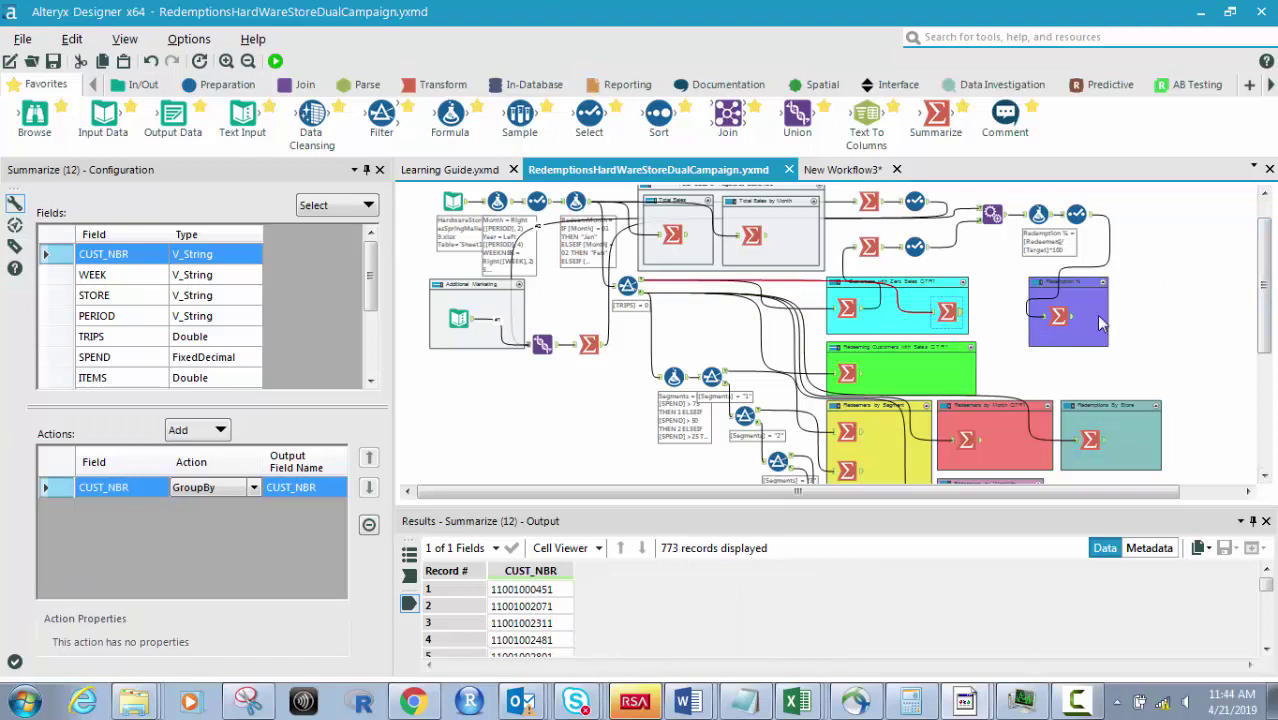
click(1068, 320)
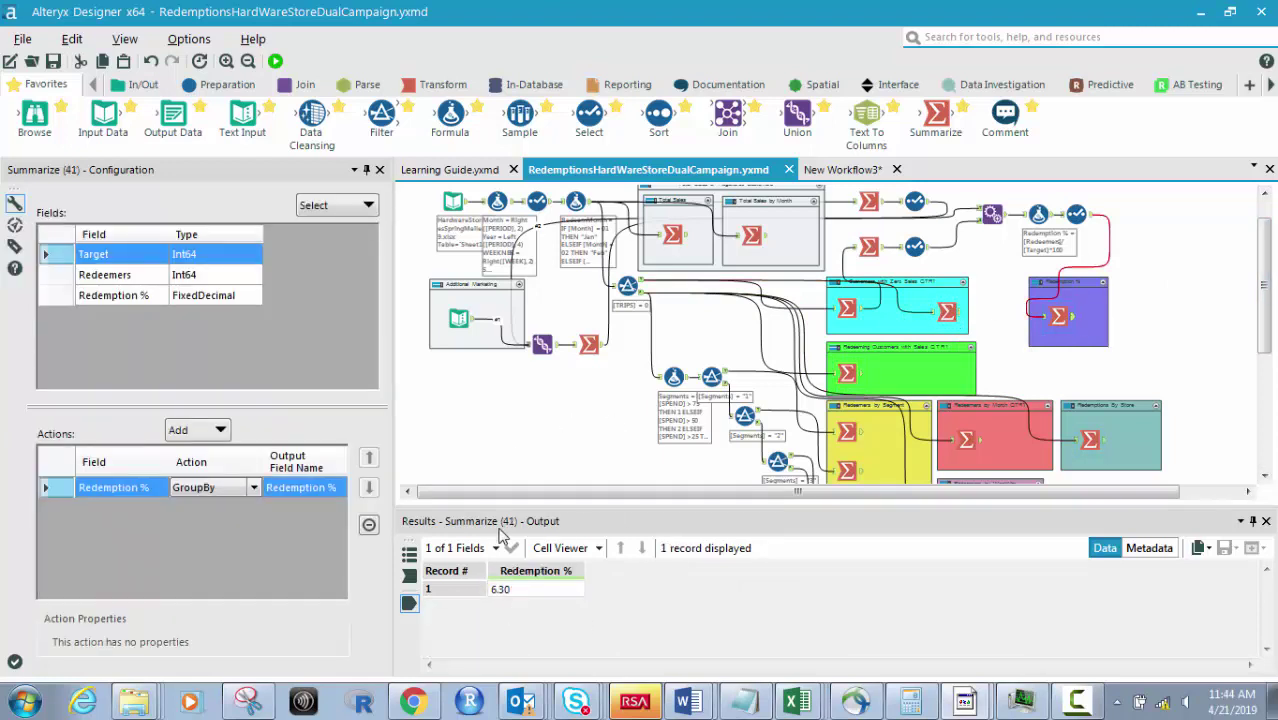